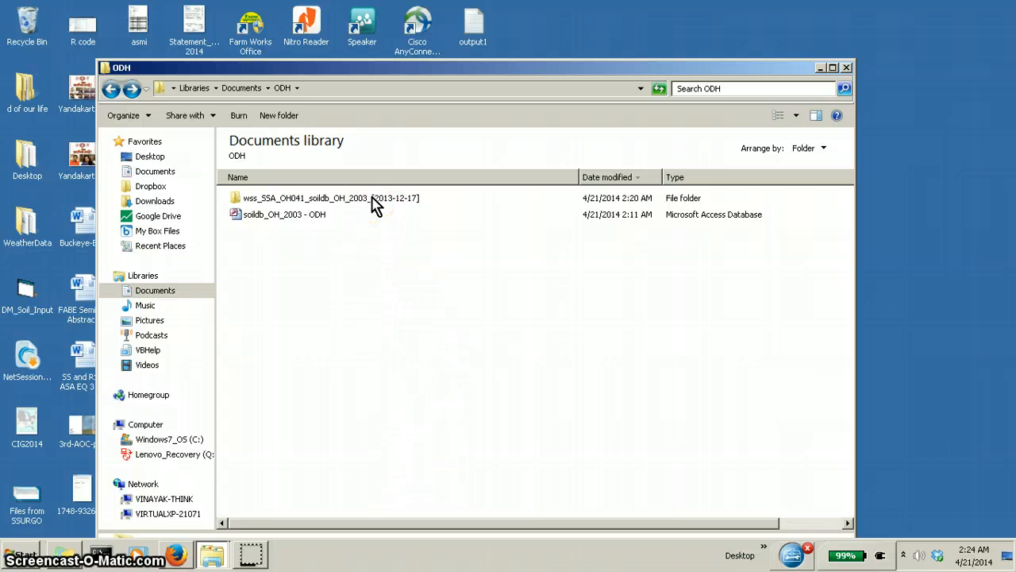
# - Look inside the wss_SSA_OH041_soildb_OH_2003_[2013-12-17] folder and return to the ODH folder
pyautogui.moveTo(375, 205)
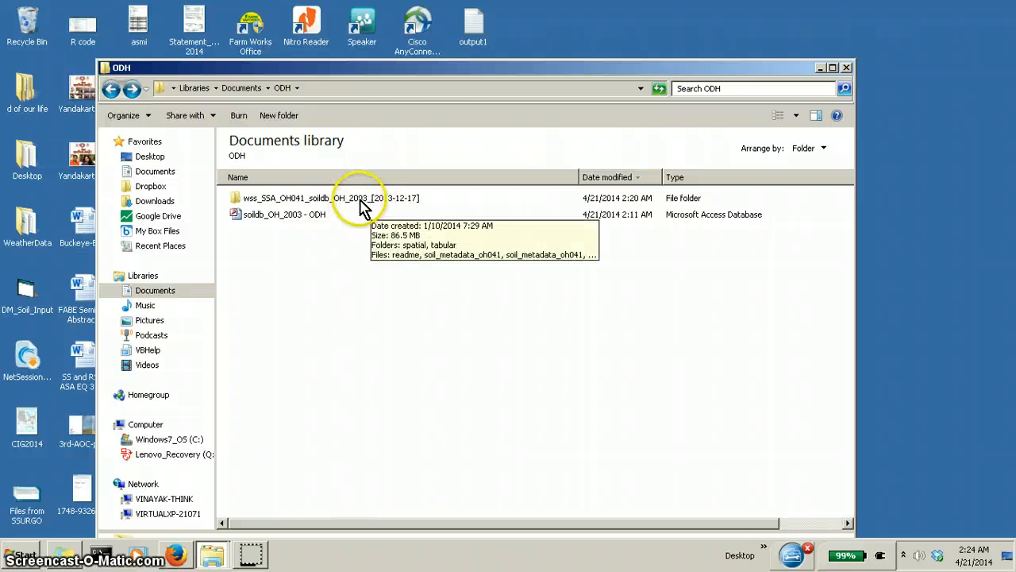
pyautogui.doubleClick(362, 205)
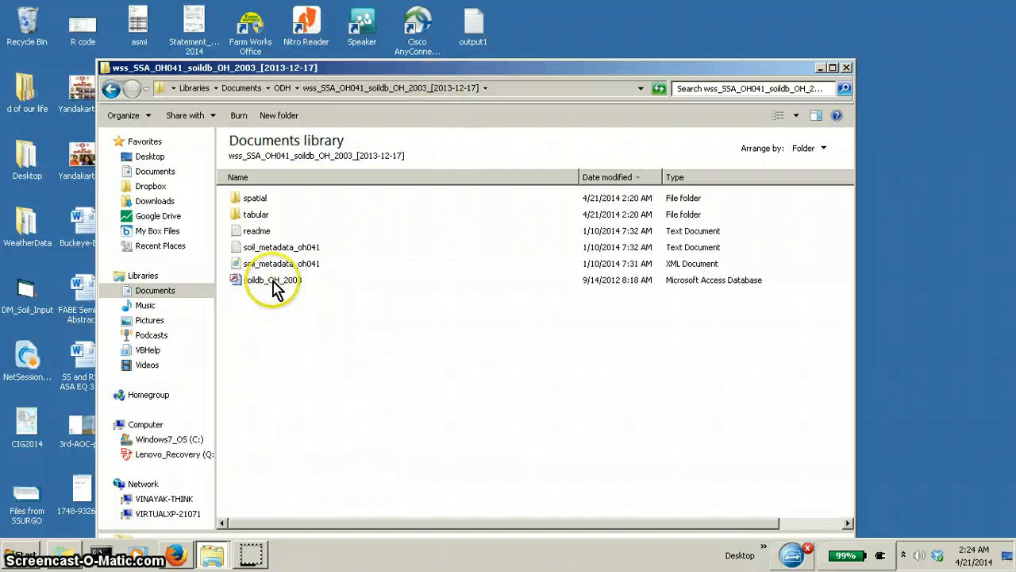
pyautogui.click(283, 88)
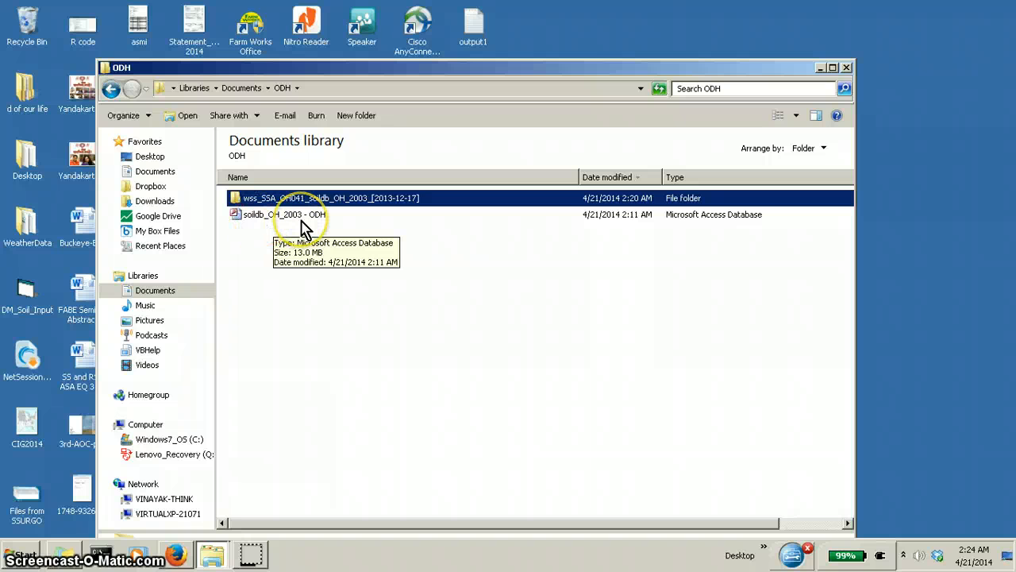
# - Rename the soil data folder as wss_SSA_OH041_soildb_OH_2003, removing the date suffix in brackets
pyautogui.click(342, 203)
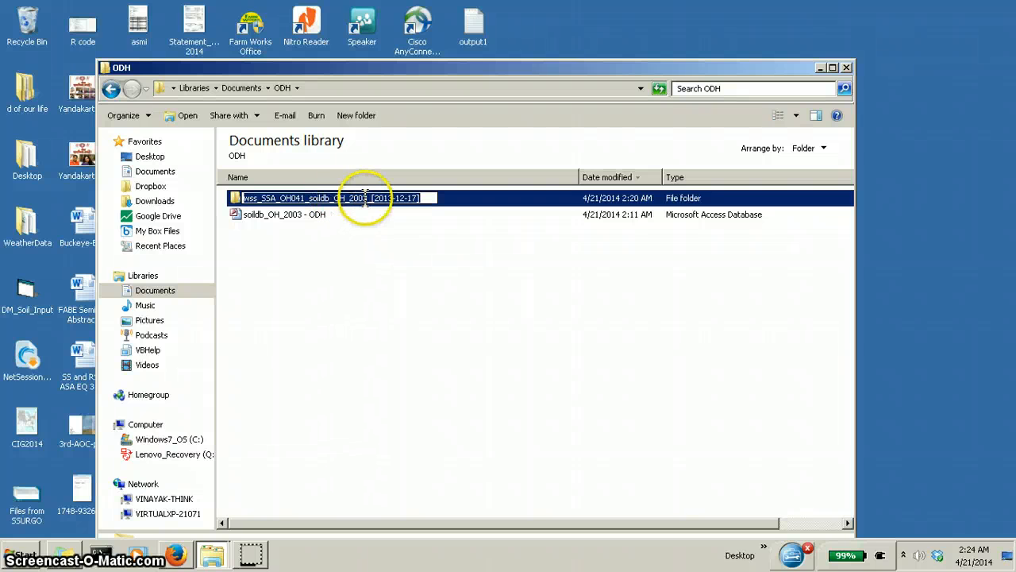
pyautogui.click(368, 198)
pyautogui.moveTo(368, 199); pyautogui.dragTo(457, 226)
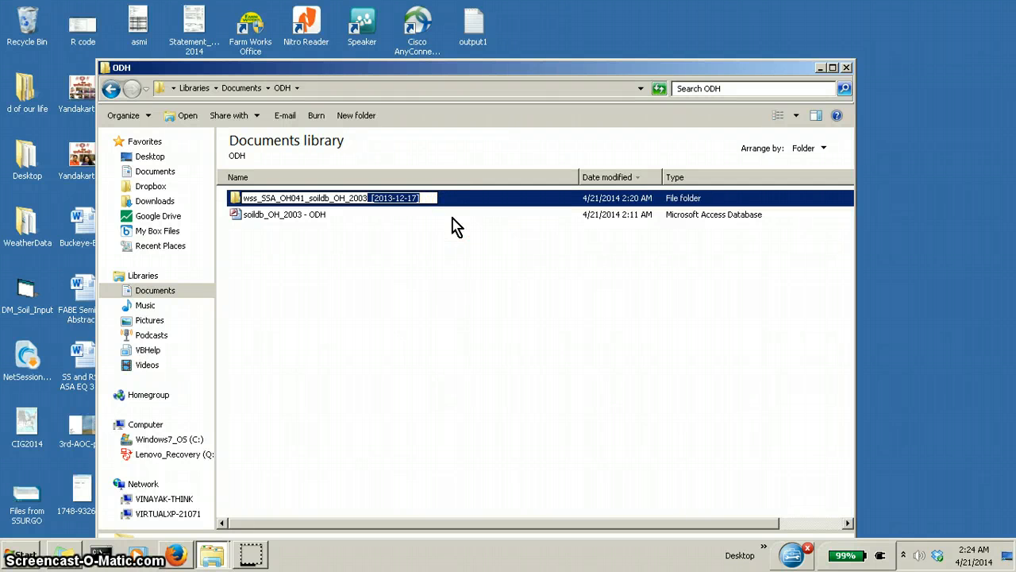
pyautogui.press('Delete')
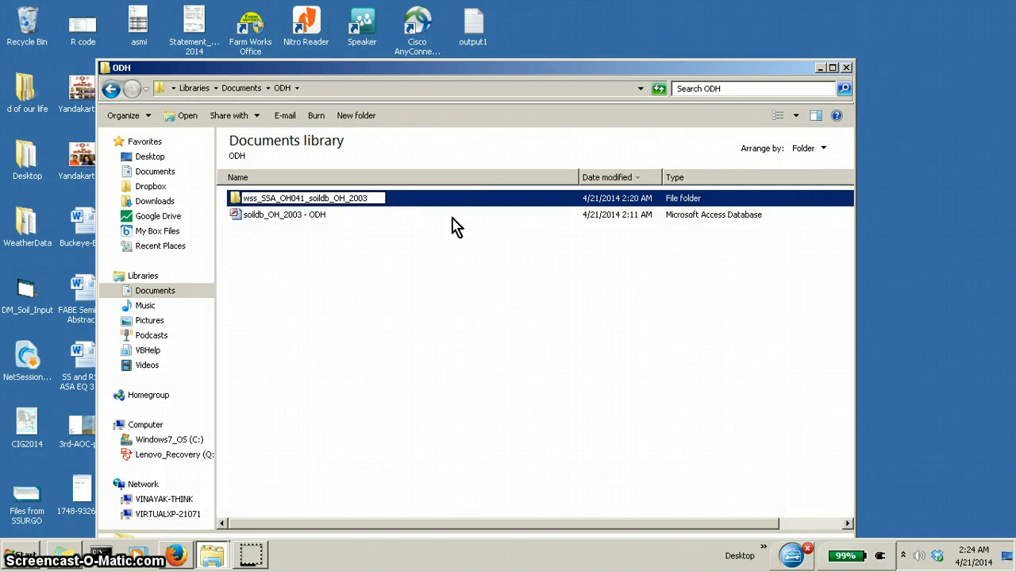
pyautogui.press('Return')
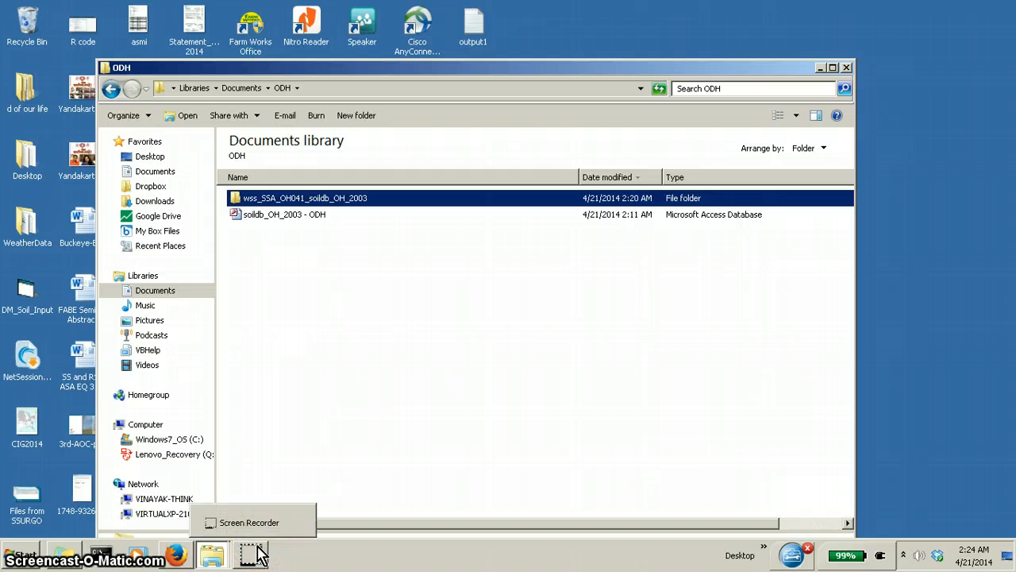
# - Copy the soildb_OH_2003 - ODH database from the ODH folder into the wss_SSA_OH041_soildb_OH_2003 folder
pyautogui.click(296, 219)
pyautogui.click(322, 202)
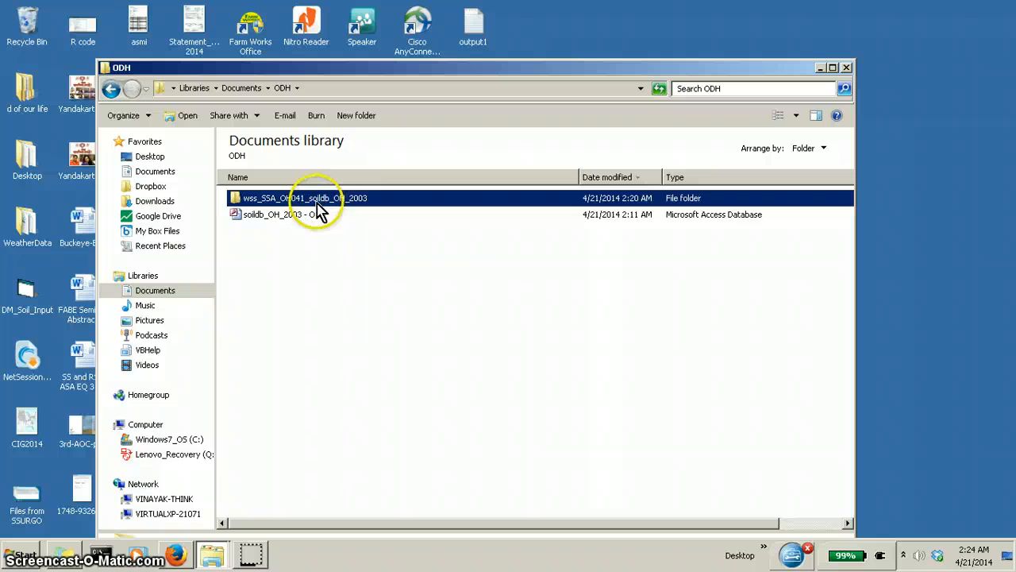
pyautogui.click(312, 218)
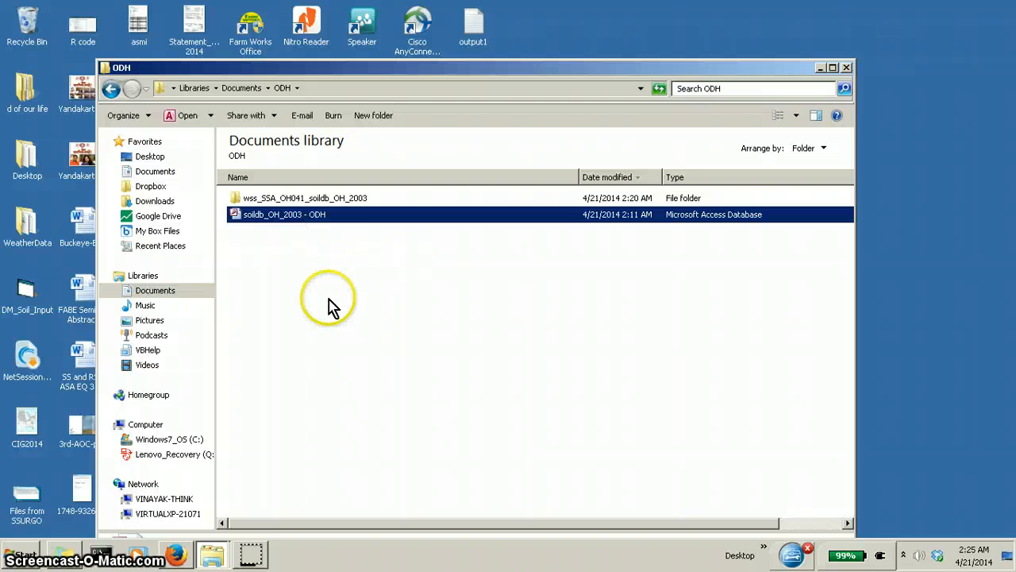
pyautogui.doubleClick(318, 199)
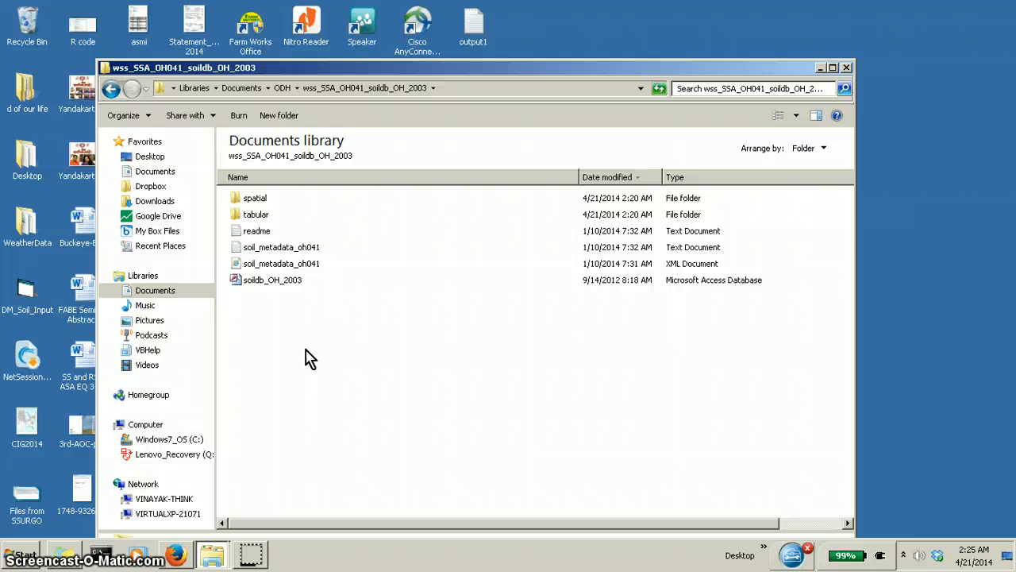
pyautogui.hotkey('ctrl', 'v')
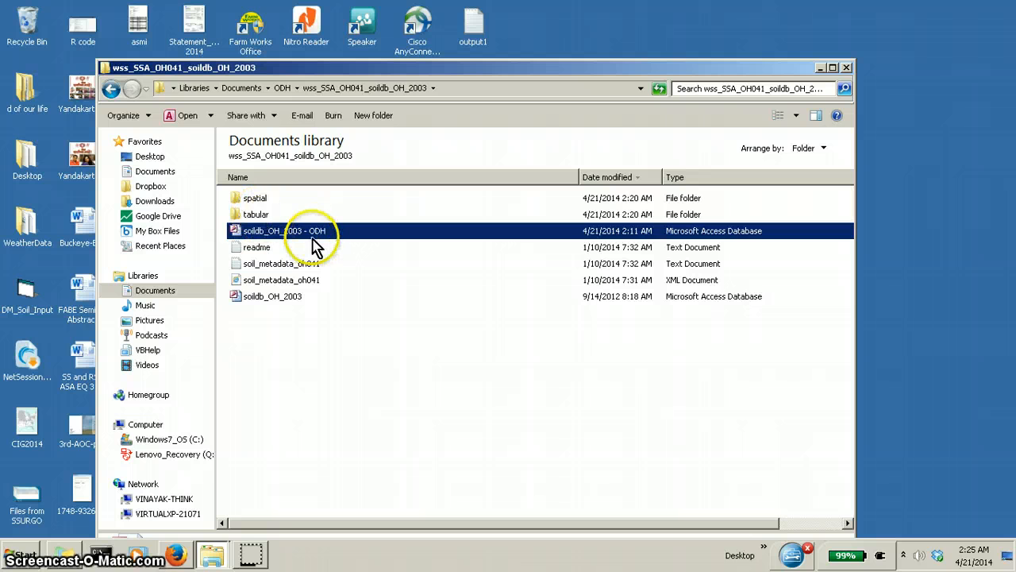
# - Open the copied soildb_OH_2003 - ODH database in Microsoft Access, dismiss the macro error dialog and enable the blocked content
pyautogui.click(263, 301)
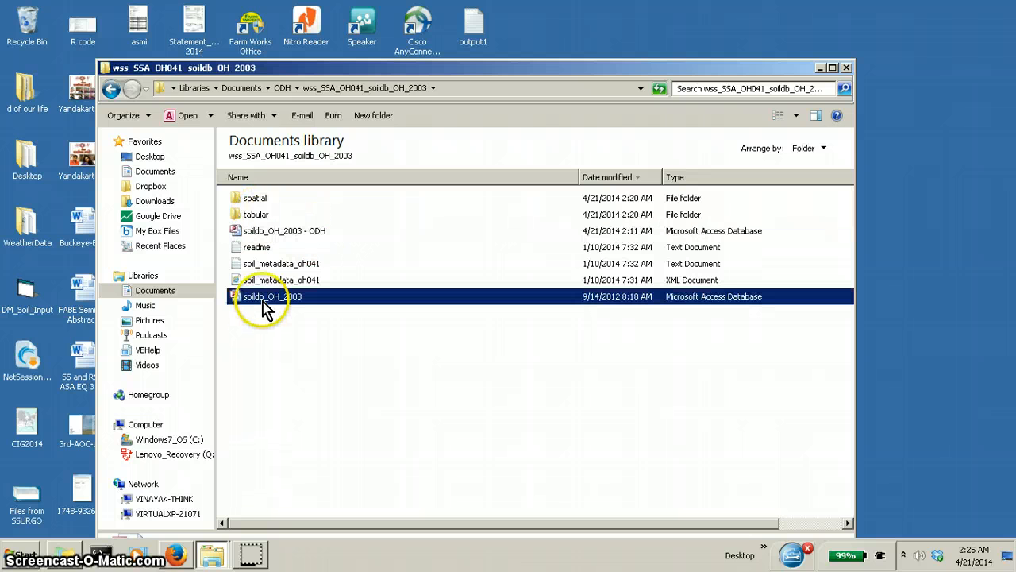
pyautogui.click(292, 232)
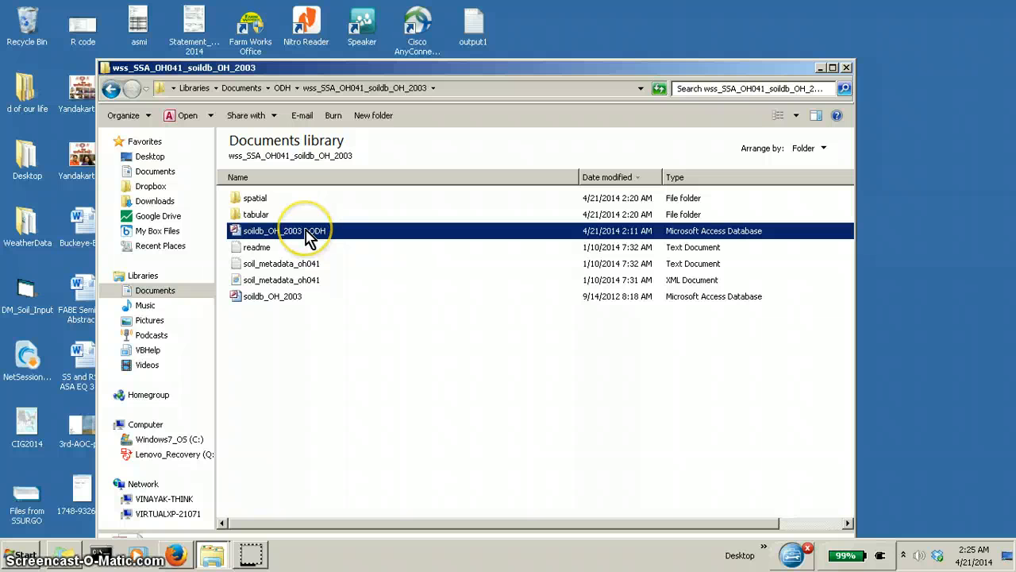
pyautogui.doubleClick(308, 238)
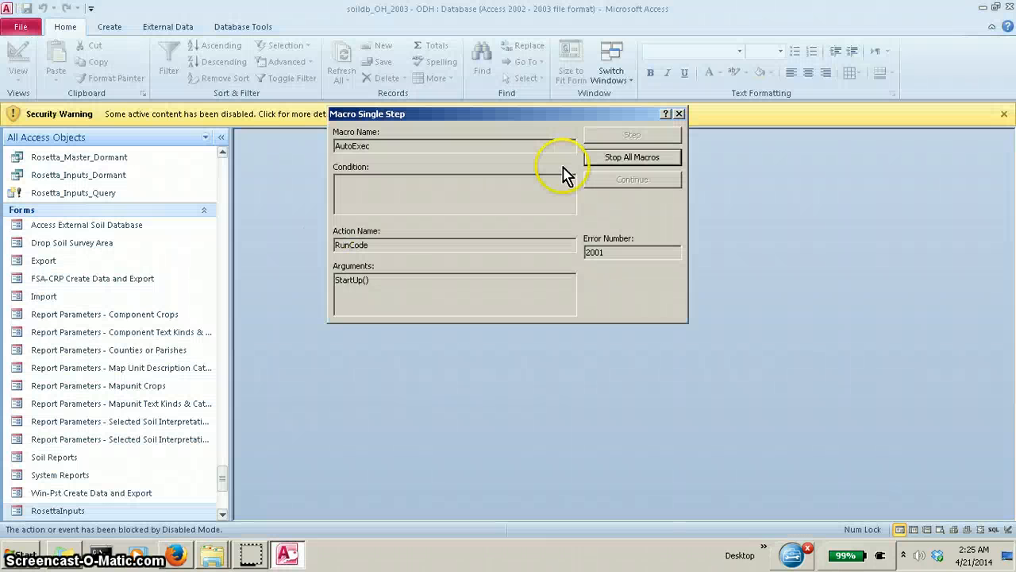
pyautogui.click(679, 113)
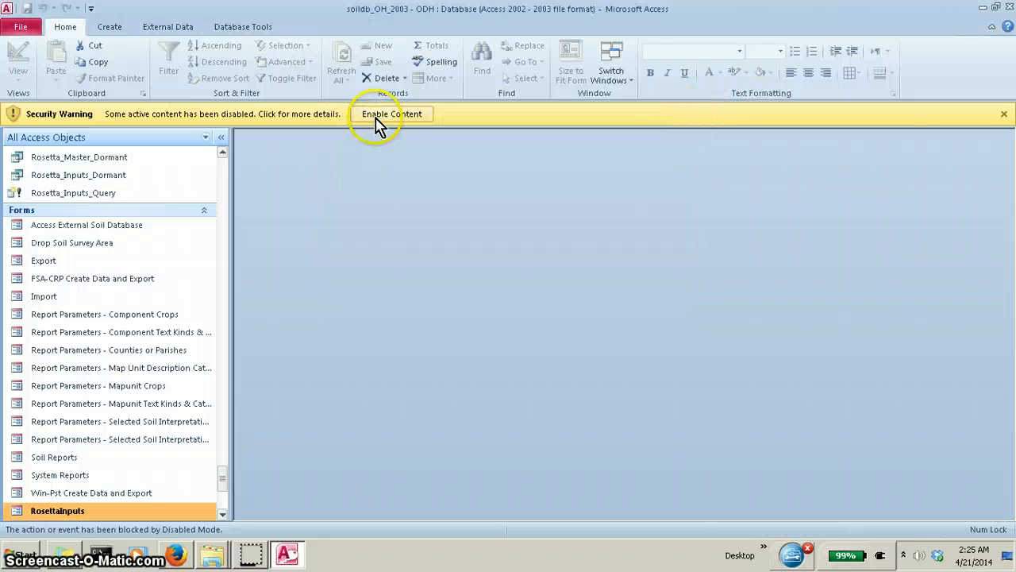
pyautogui.click(378, 120)
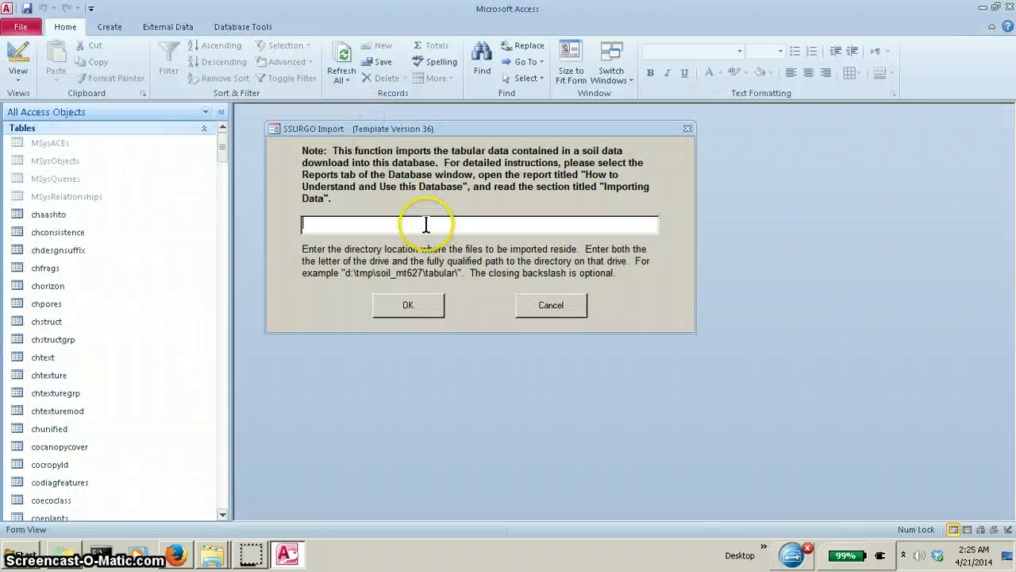
# - Switch to the File Explorer window showing the wss_SSA_OH041_soildb_OH_2003 folder
pyautogui.click(208, 553)
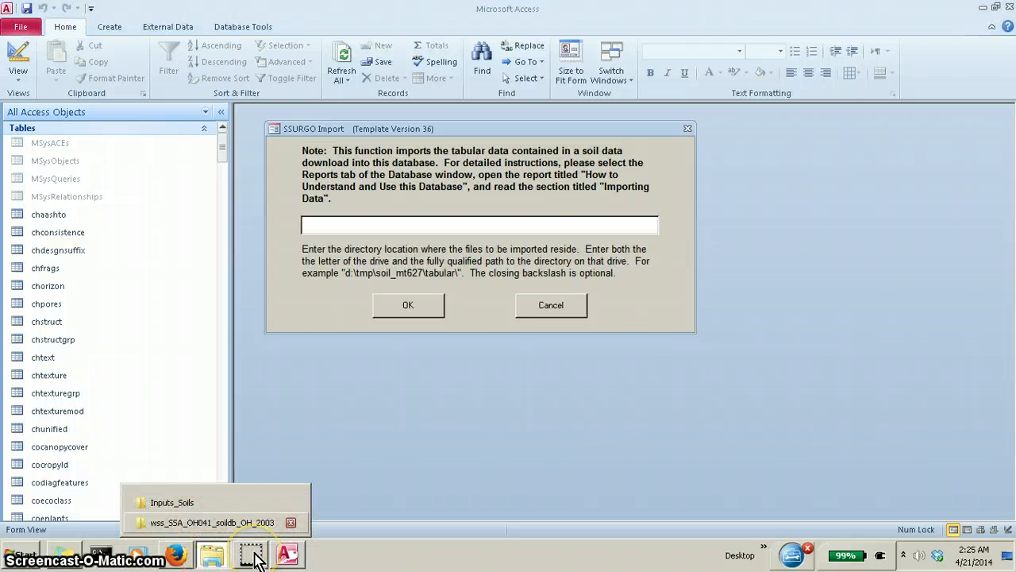
pyautogui.click(179, 505)
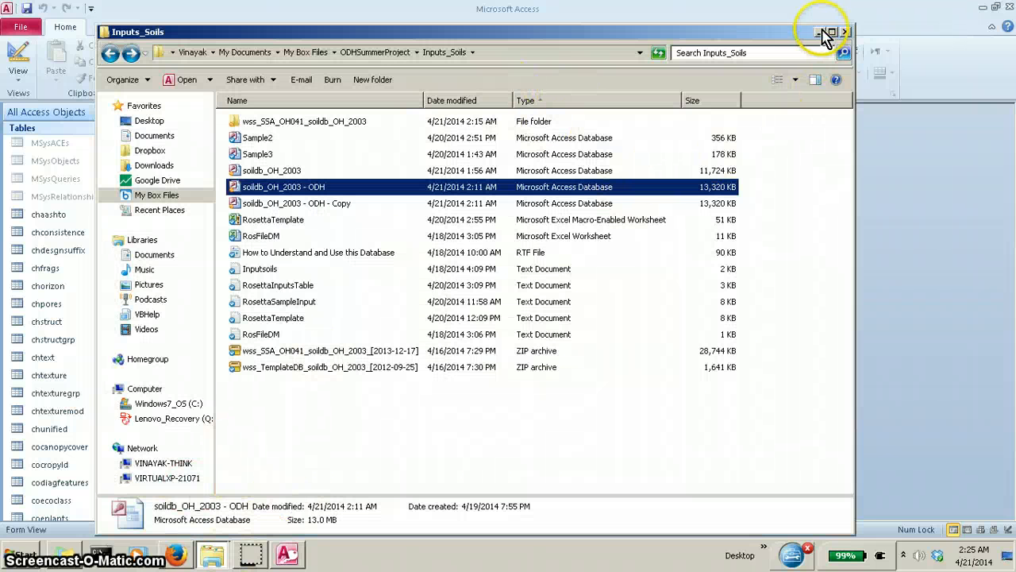
pyautogui.click(287, 553)
pyautogui.moveTo(214, 556)
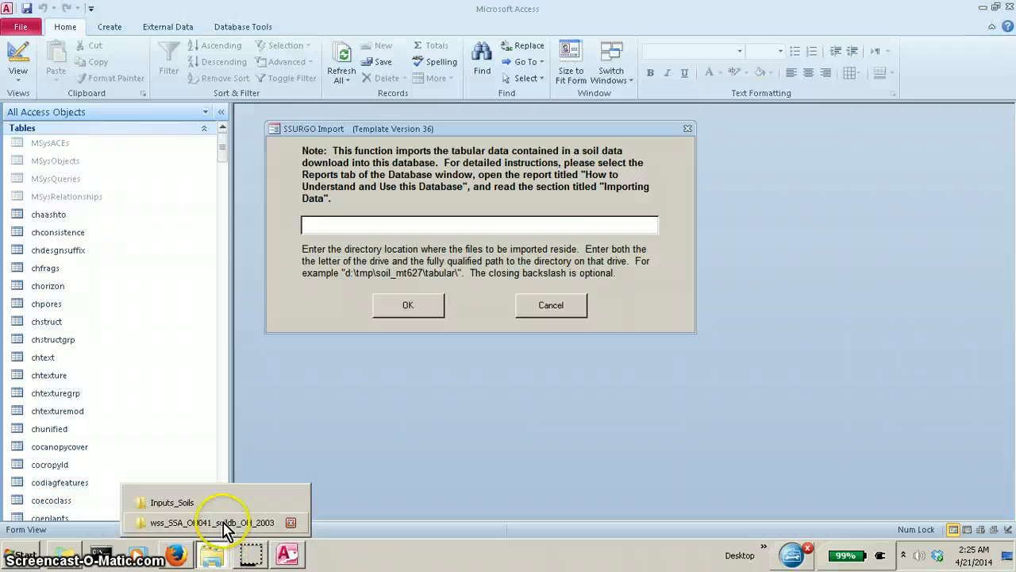
pyautogui.click(224, 522)
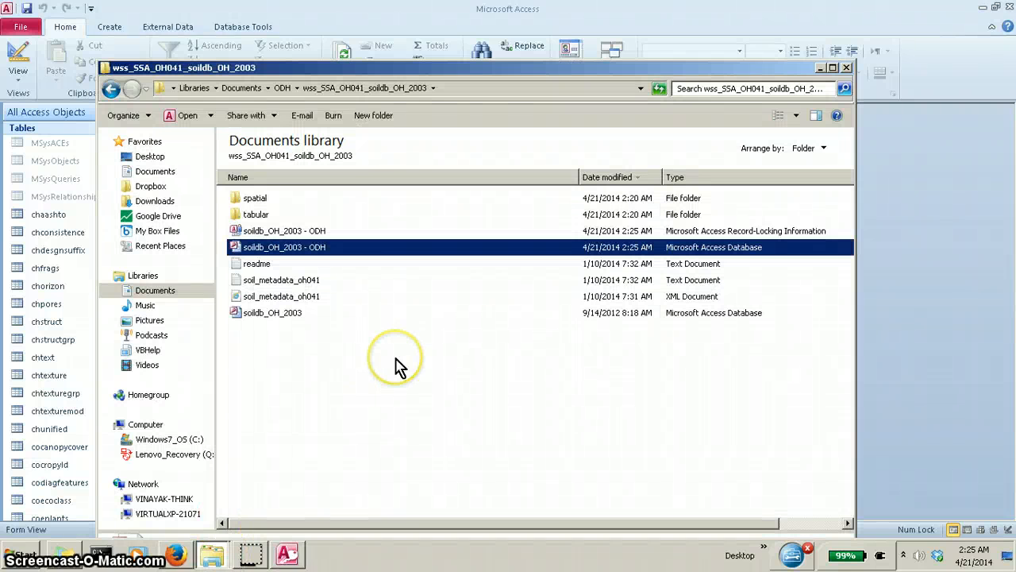
# - Hide the preview pane and show the folder contents in Details view
pyautogui.click(218, 550)
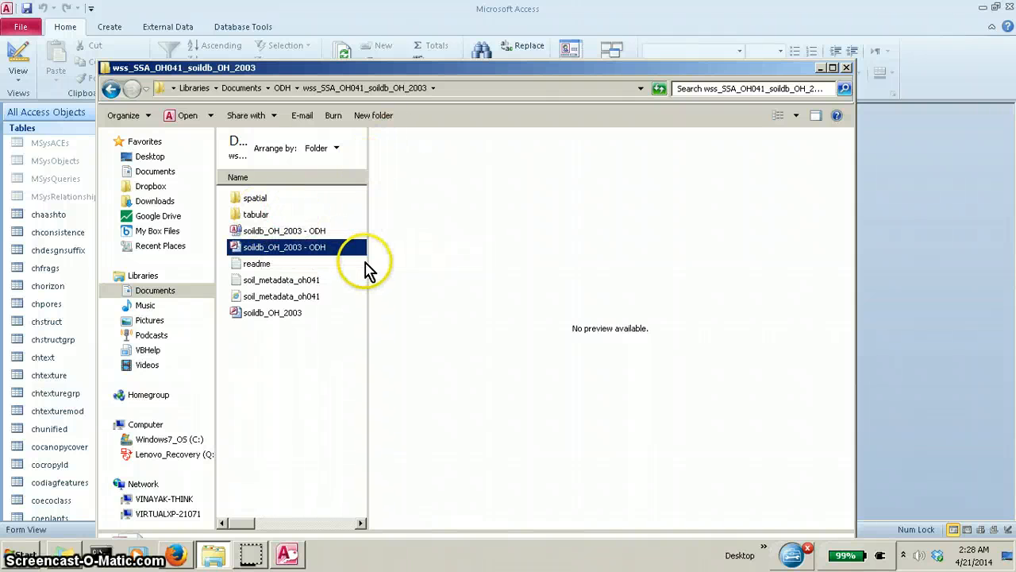
pyautogui.click(780, 121)
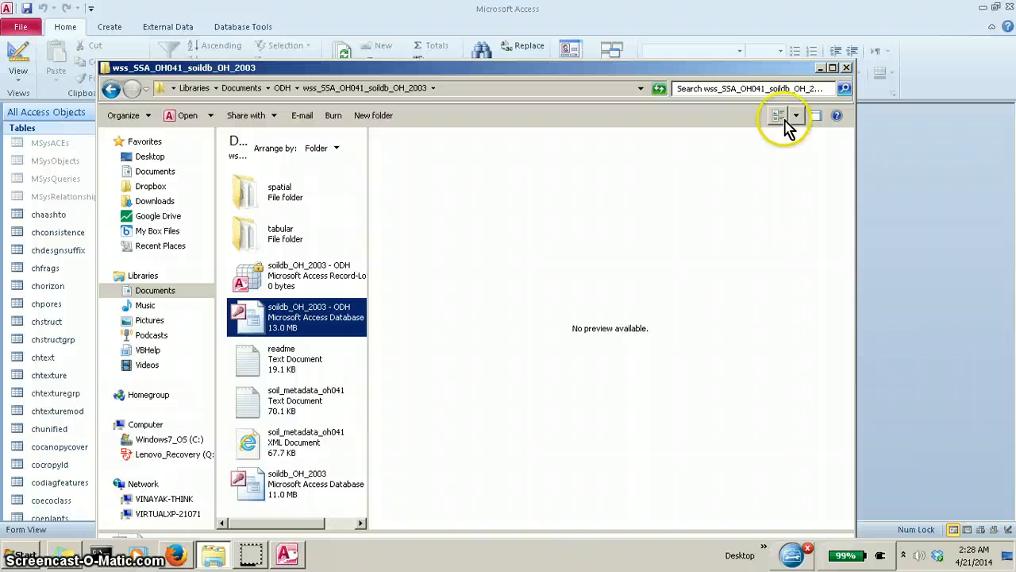
pyautogui.click(816, 117)
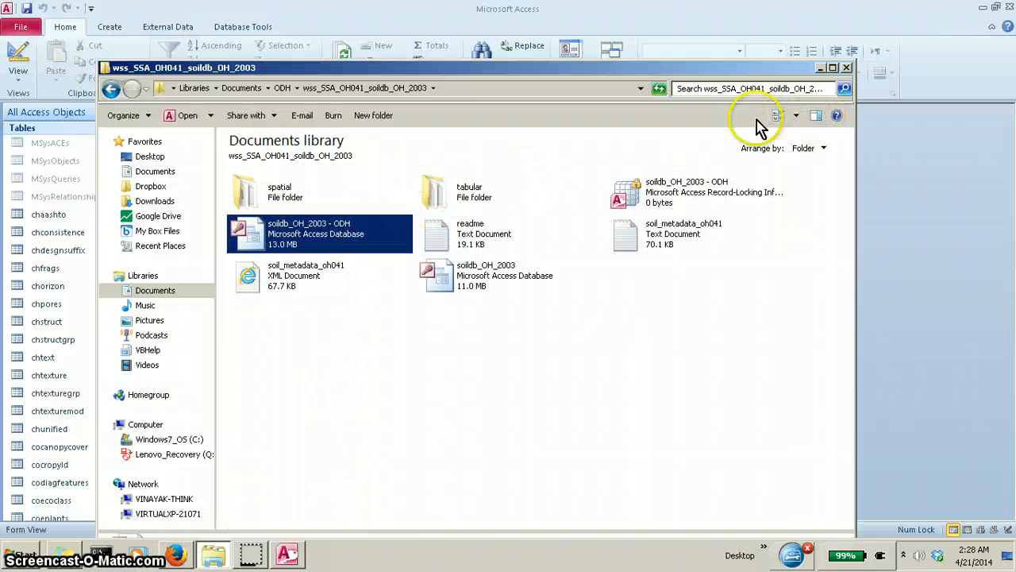
pyautogui.click(797, 116)
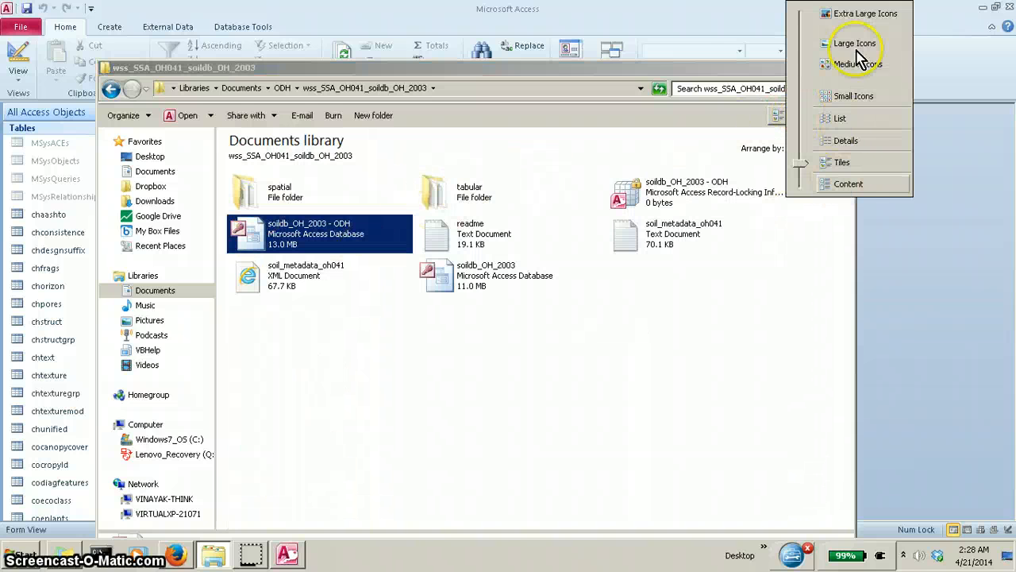
pyautogui.click(847, 141)
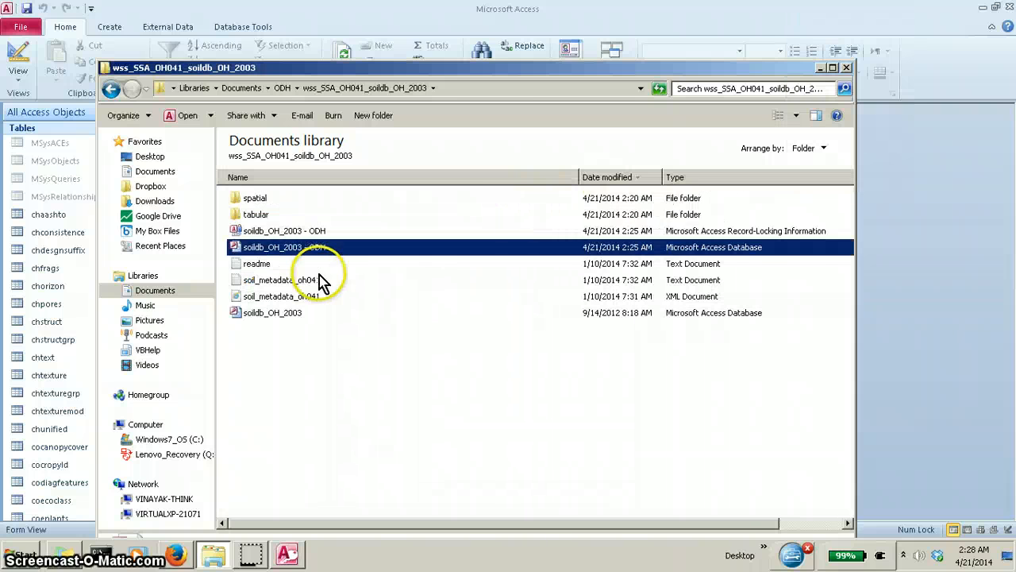
# - Copy the full path of the tabular subfolder and close the folder window
pyautogui.doubleClick(256, 214)
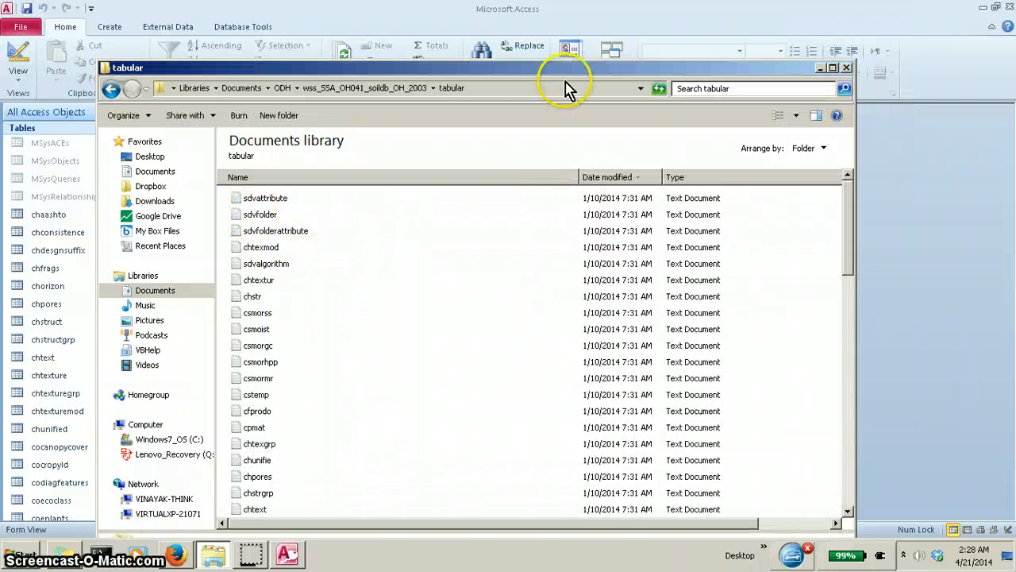
pyautogui.click(540, 89)
pyautogui.hotkey('ctrl', 'c')
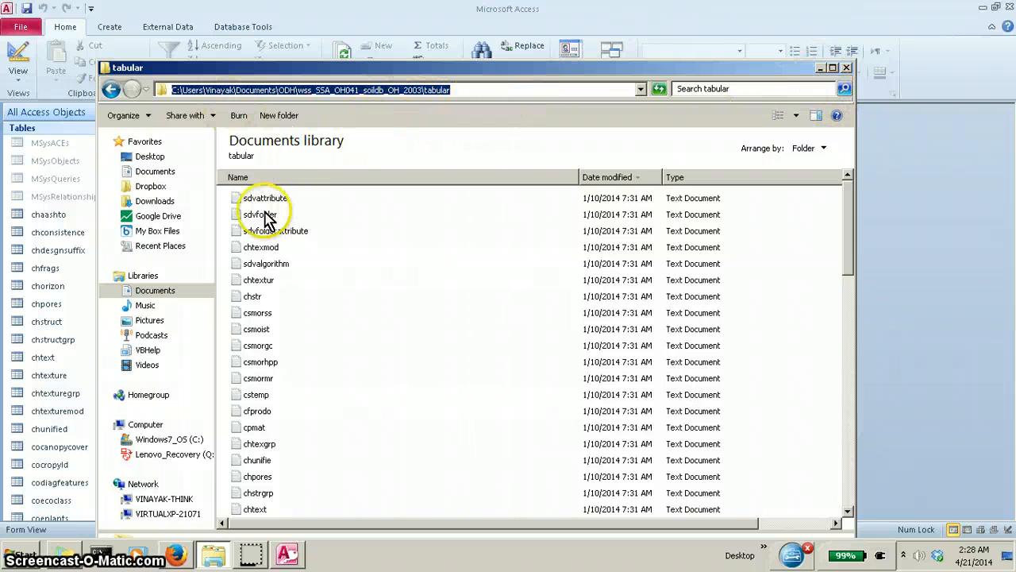
pyautogui.click(114, 91)
pyautogui.click(845, 68)
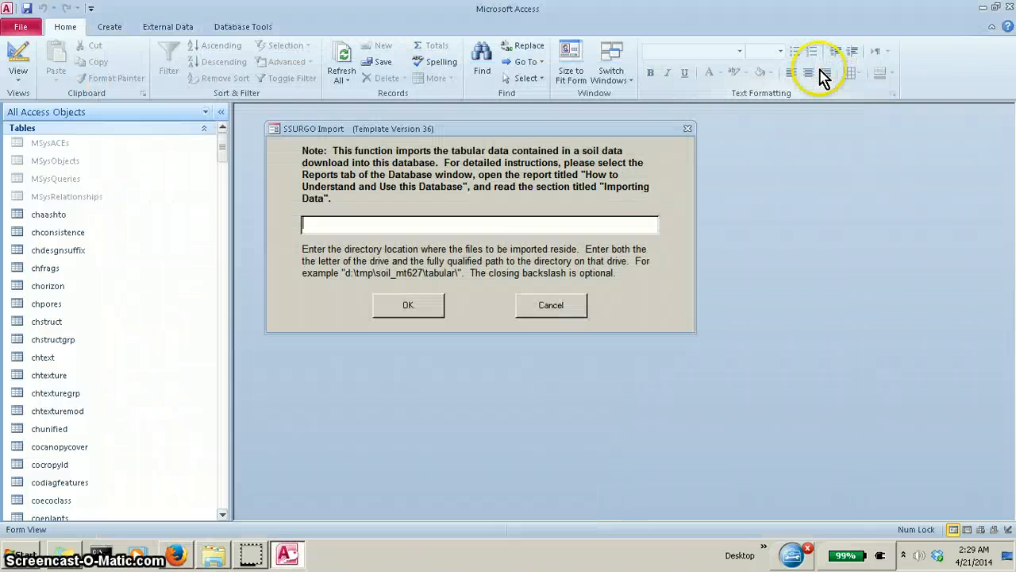
# - Paste the tabular folder's path as the SSURGO import location and start the import
pyautogui.click(491, 227)
pyautogui.hotkey('ctrl', 'v')
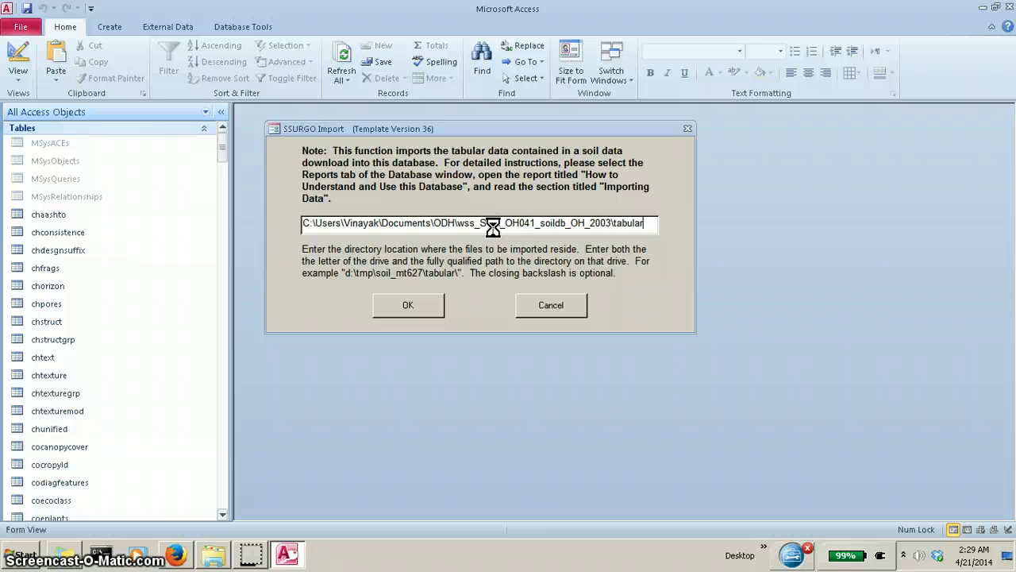
pyautogui.click(410, 307)
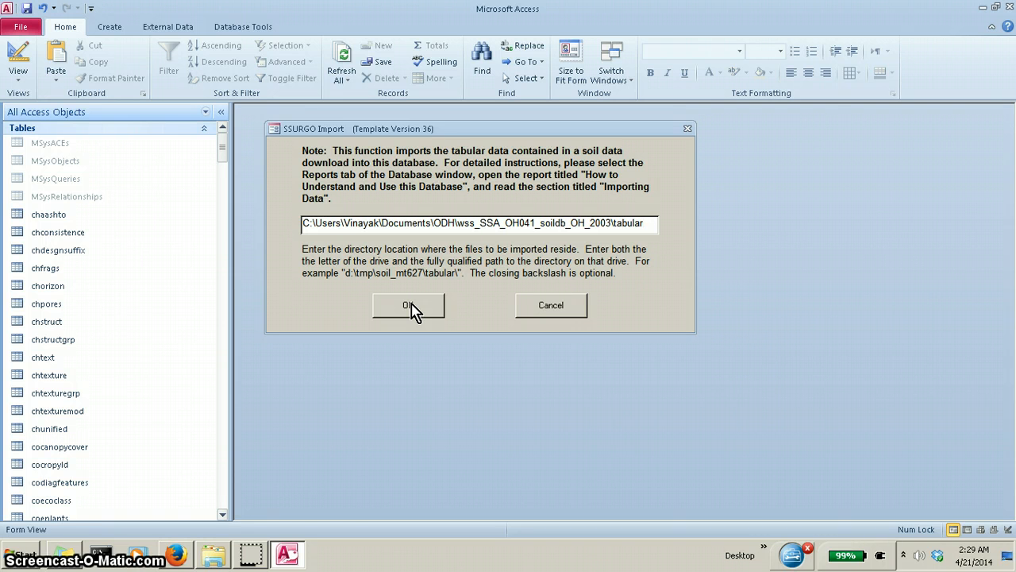
pyautogui.click(410, 306)
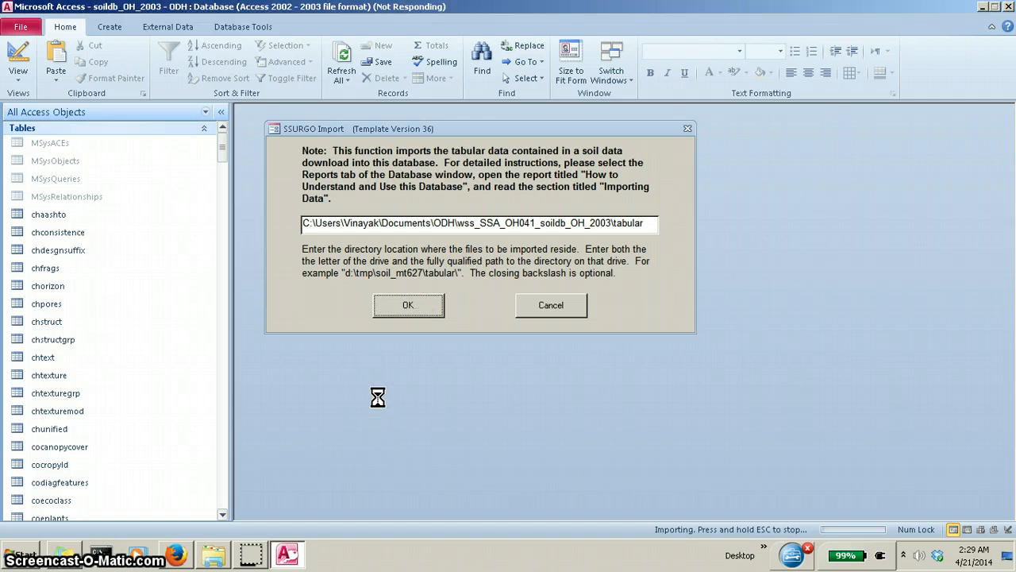
pyautogui.moveTo(249, 559)
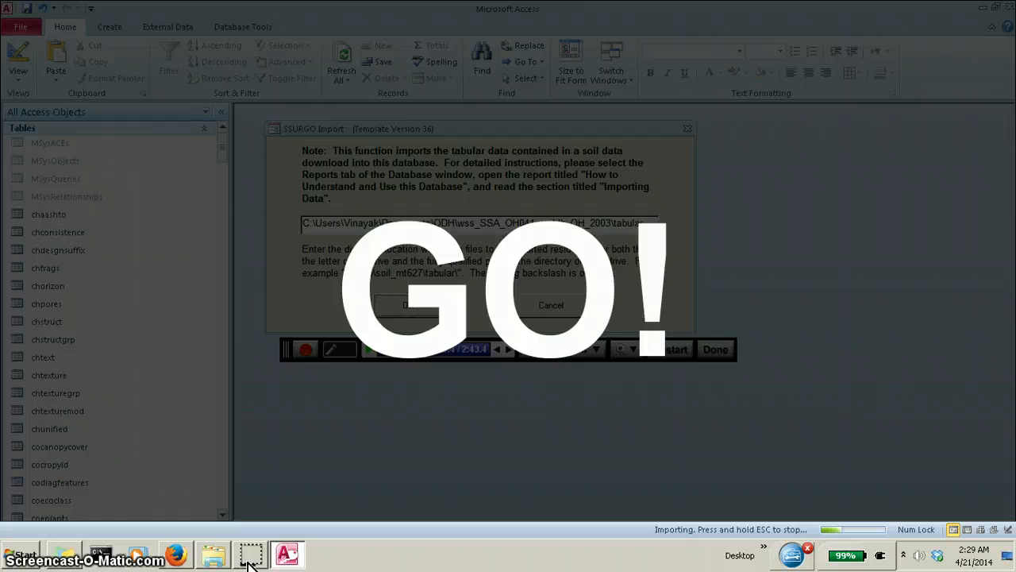
pyautogui.click(252, 556)
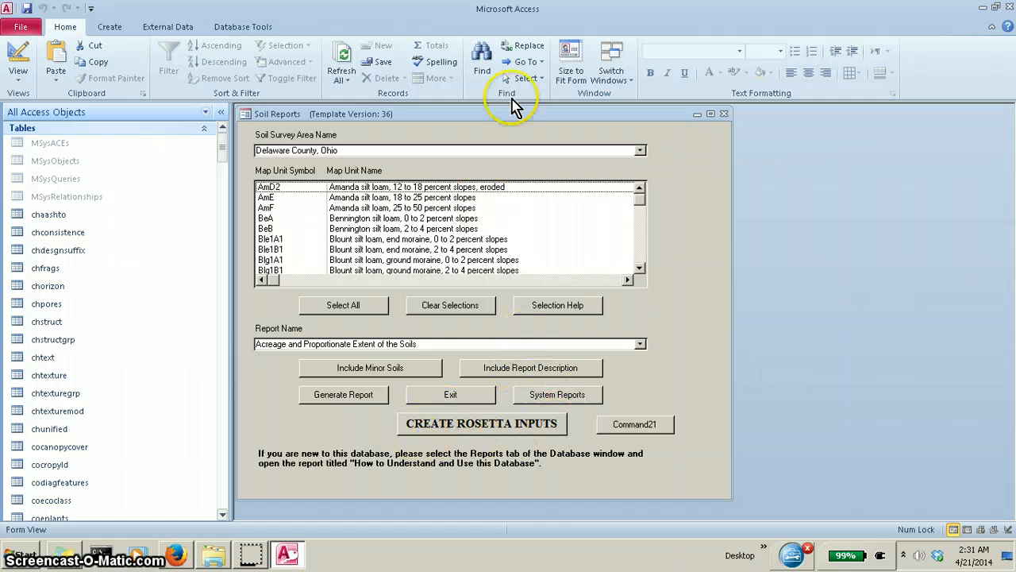
# - Open the form for creating Rosetta inputs from the Soil Reports form
pyautogui.click(521, 434)
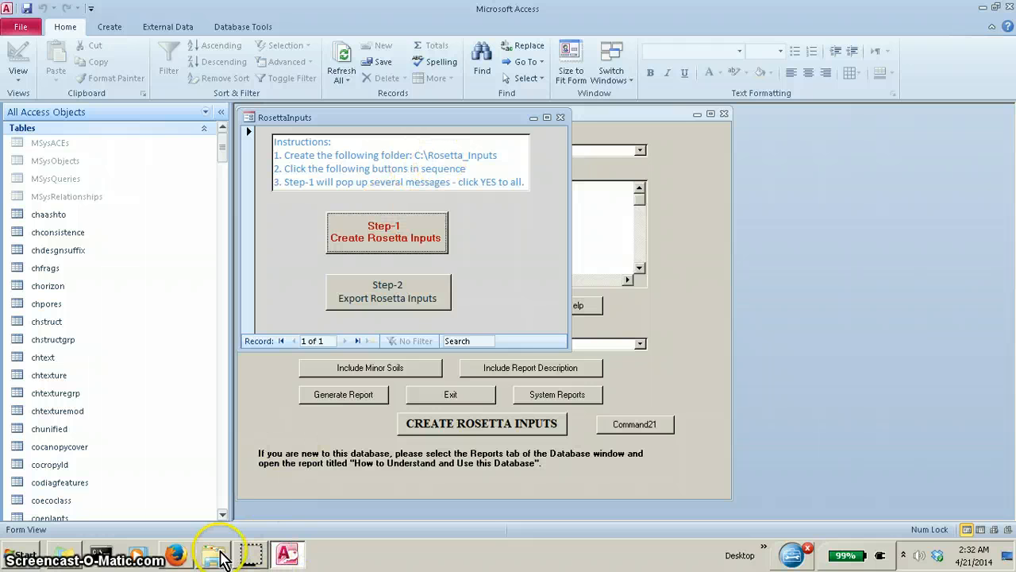
pyautogui.moveTo(221, 560)
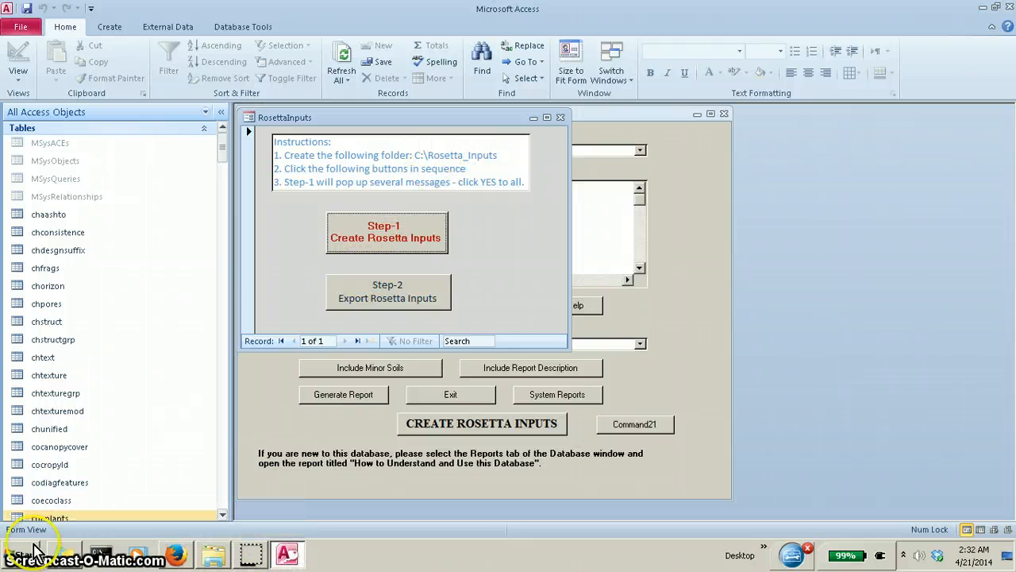
# - Open the C: drive in Windows Explorer
pyautogui.click(20, 556)
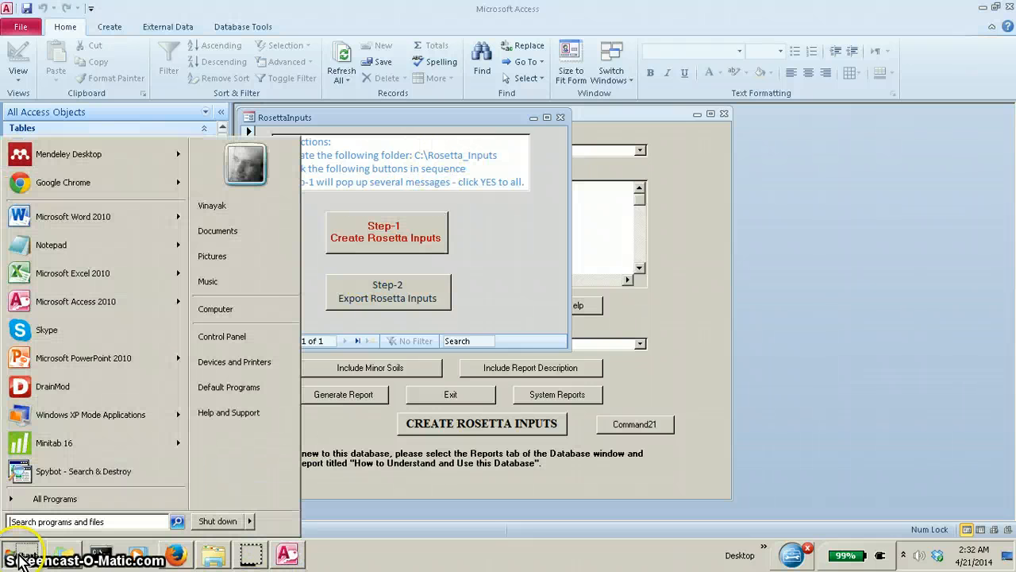
pyautogui.click(226, 311)
pyautogui.doubleClick(296, 147)
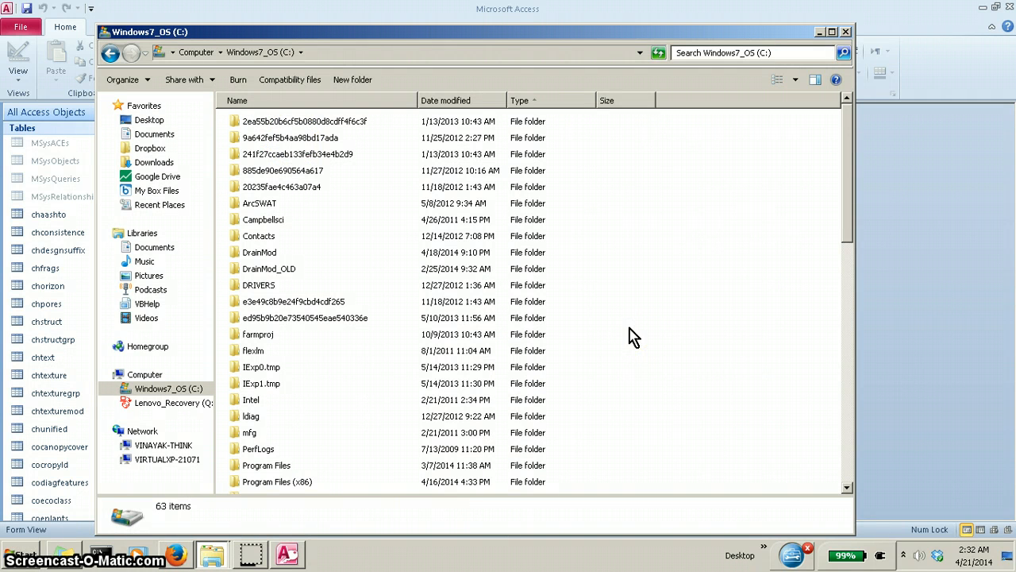
# - Try to create a folder named Rosetta_Inputs in the root of the C: drive, declining any merge and deleting the leftover new folder
pyautogui.rightClick(631, 328)
pyautogui.moveTo(649, 469)
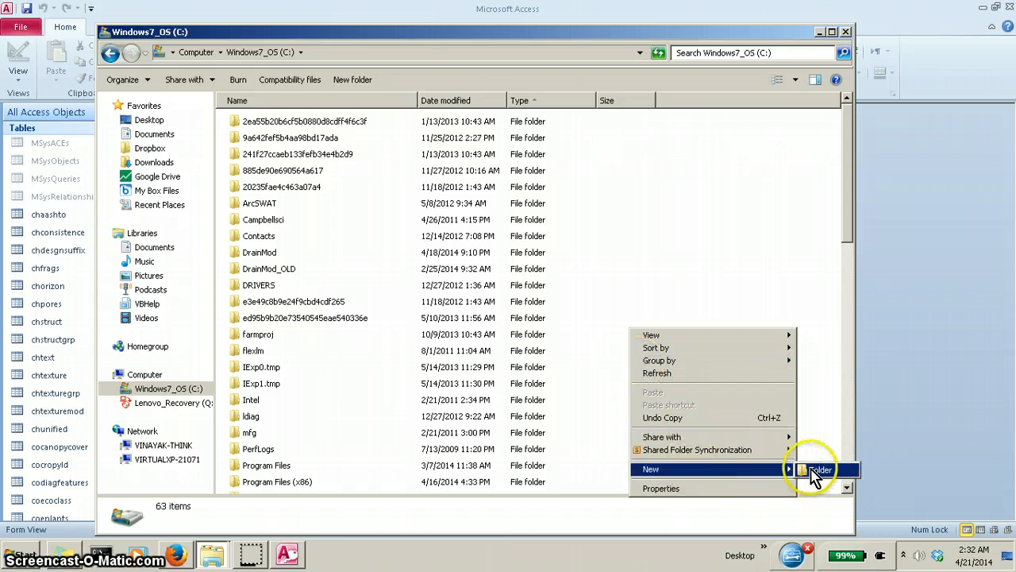
pyautogui.click(818, 471)
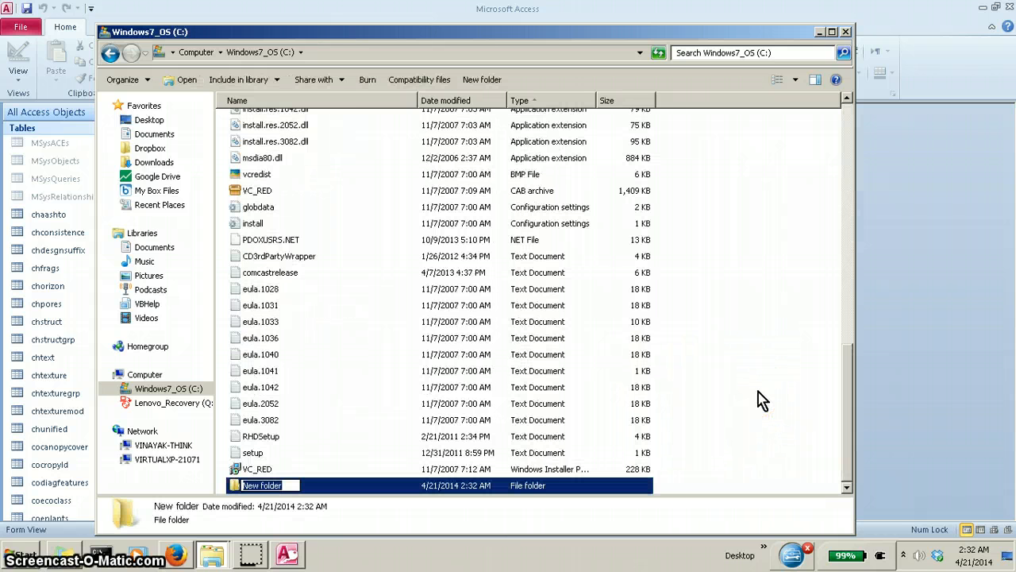
pyautogui.write('Rosetta_Inputs')
pyautogui.press('Return')
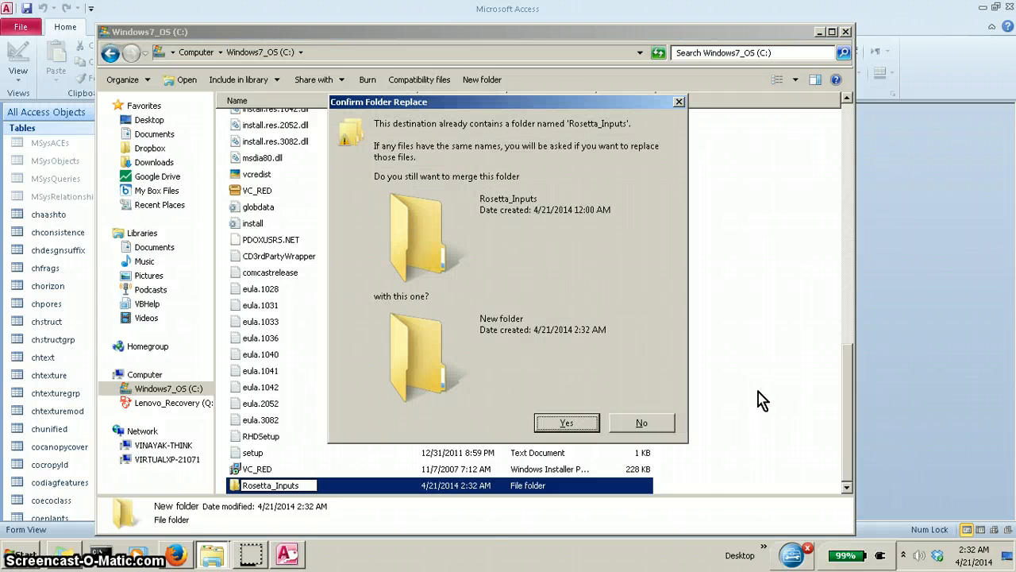
pyautogui.click(653, 424)
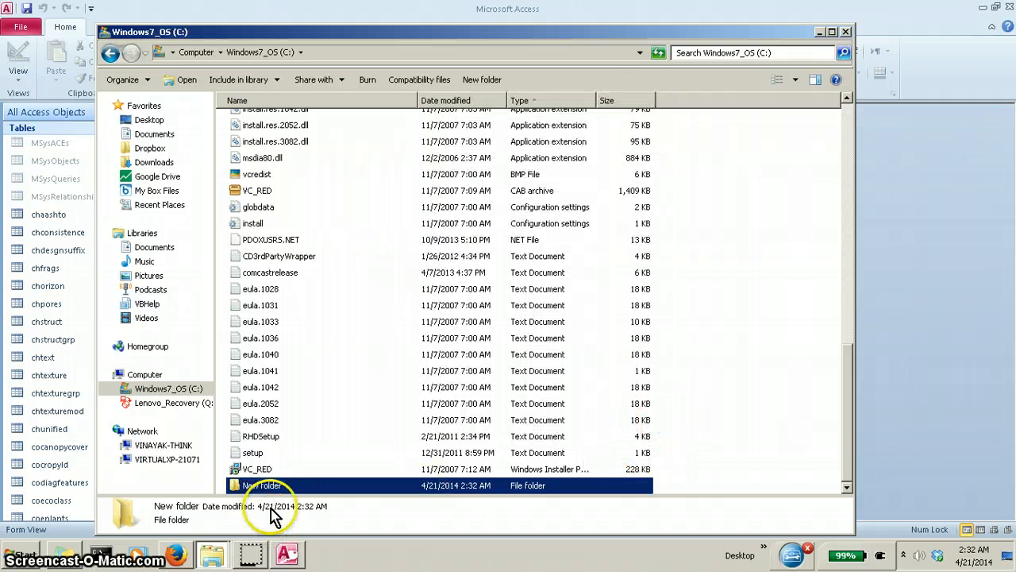
pyautogui.press('Delete')
pyautogui.press('Return')
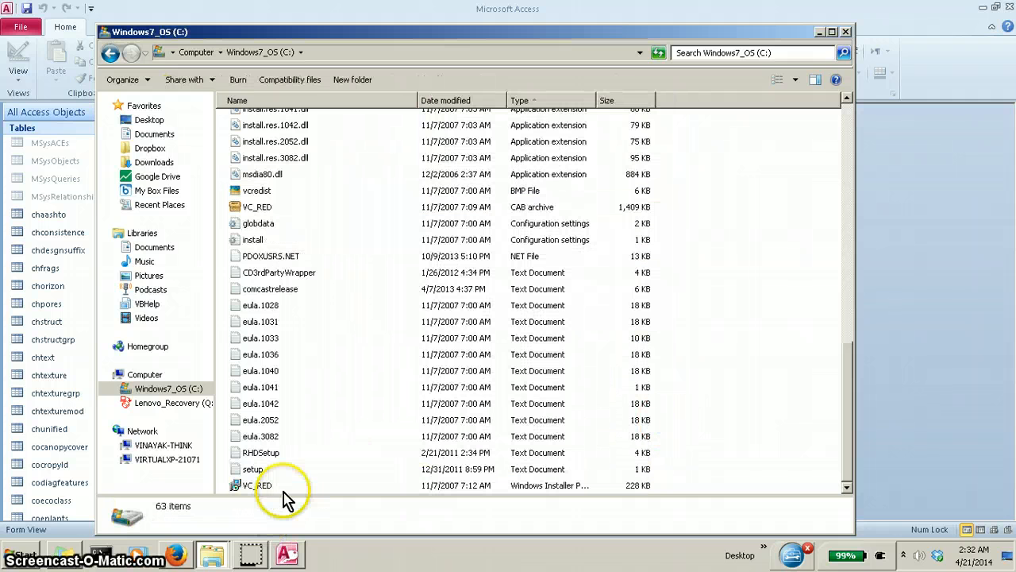
# - Locate the existing Rosetta_Inputs folder on the C: drive, select it and minimize the Explorer window
pyautogui.scroll(13, 302, 370)
pyautogui.scroll(-5, 301, 374)
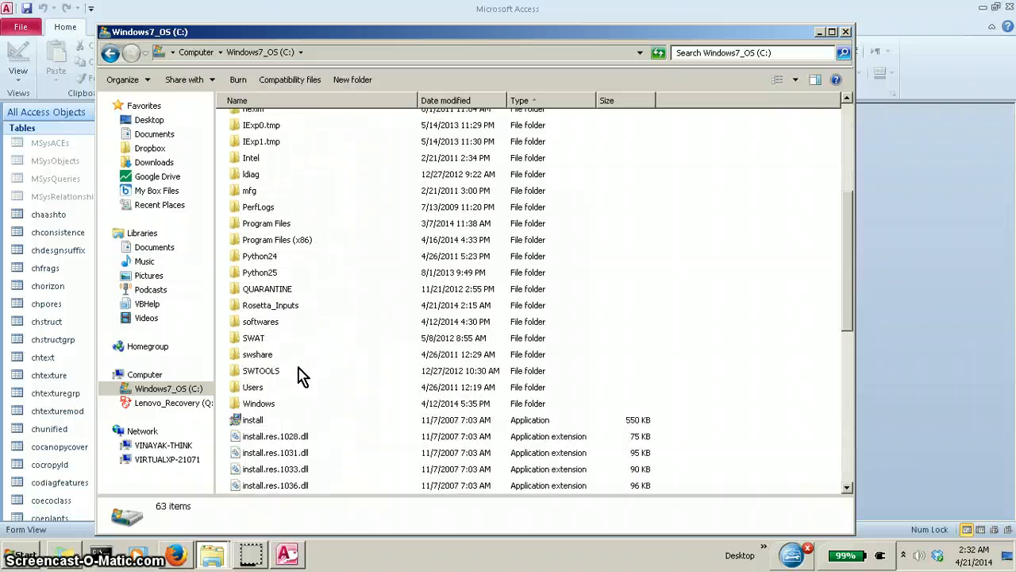
pyautogui.click(274, 305)
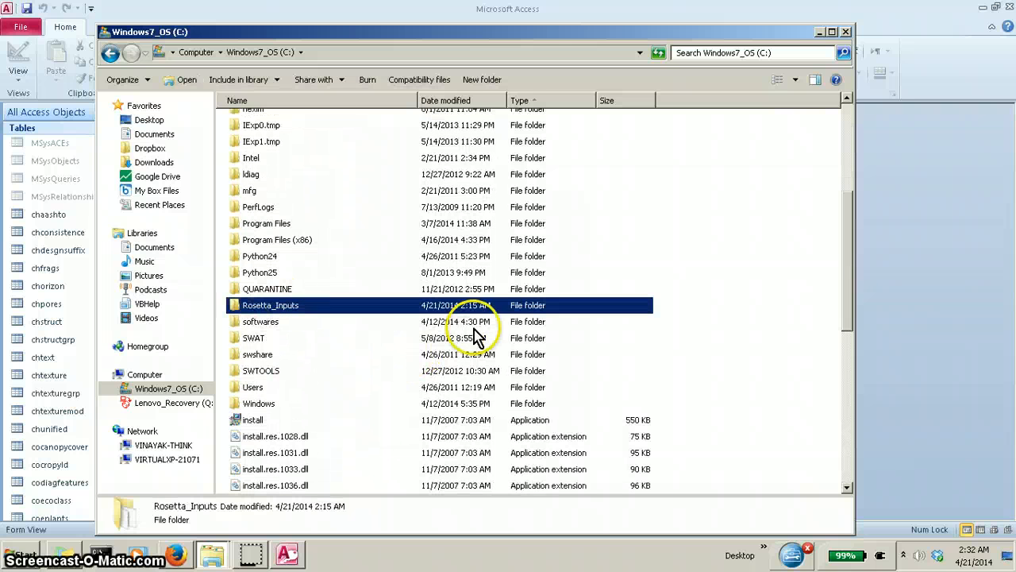
pyautogui.click(820, 33)
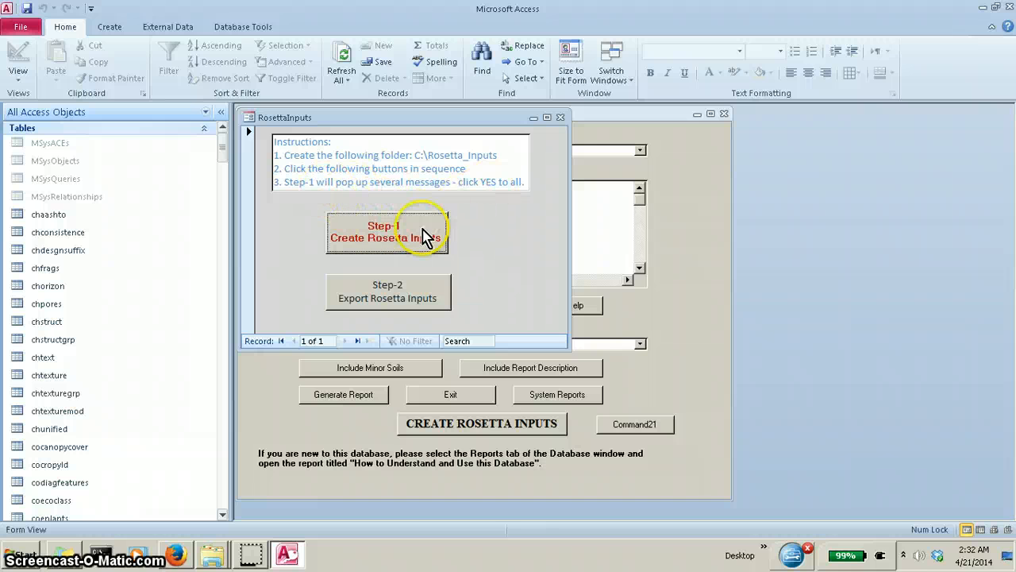
# - Run Step-1 Create Rosetta Inputs, accepting every make-table query and new-table confirmation
pyautogui.click(423, 235)
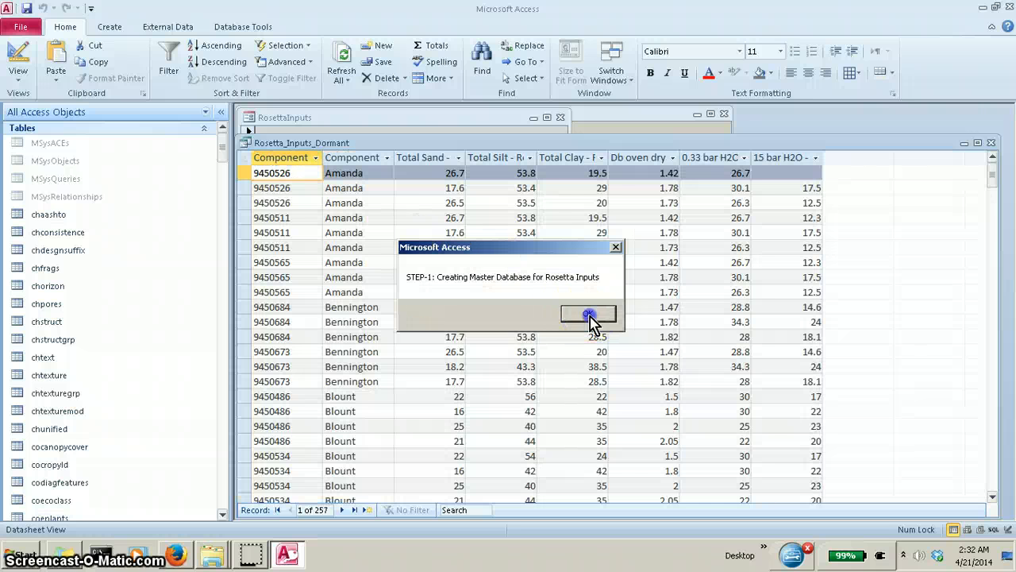
pyautogui.click(590, 316)
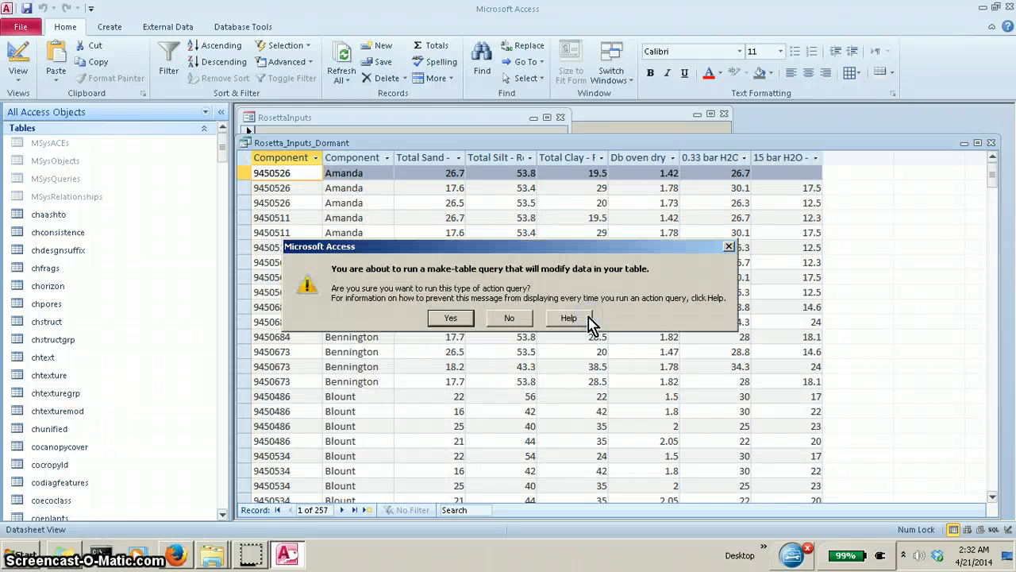
pyautogui.click(460, 321)
pyautogui.click(482, 319)
pyautogui.click(554, 319)
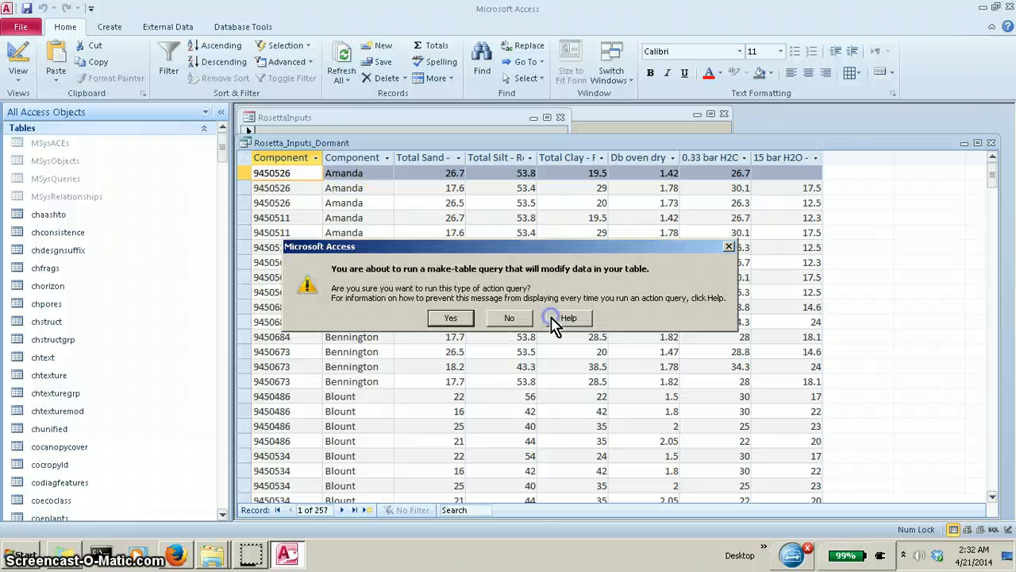
pyautogui.click(461, 321)
pyautogui.click(478, 319)
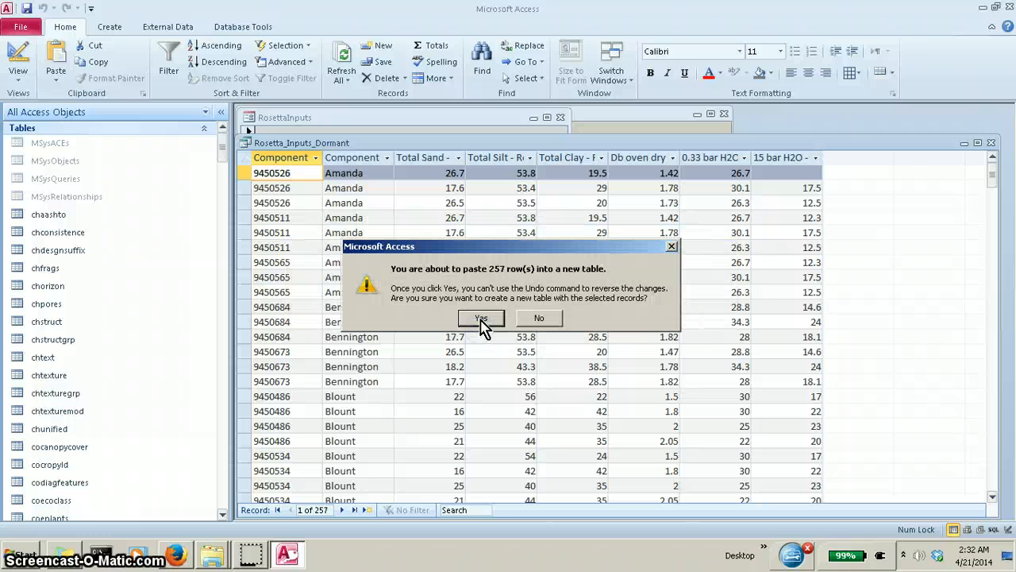
pyautogui.click(482, 318)
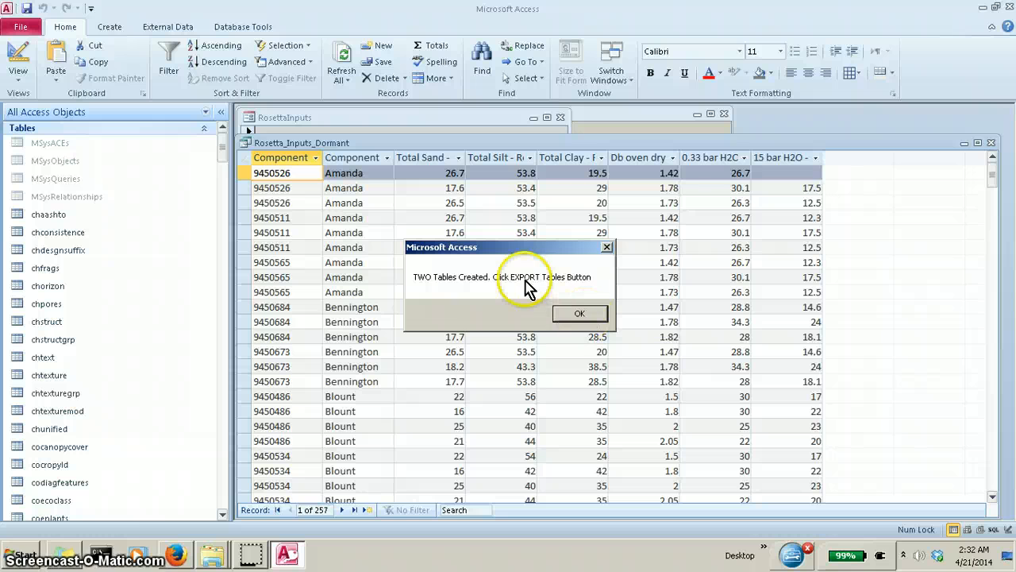
pyautogui.click(582, 317)
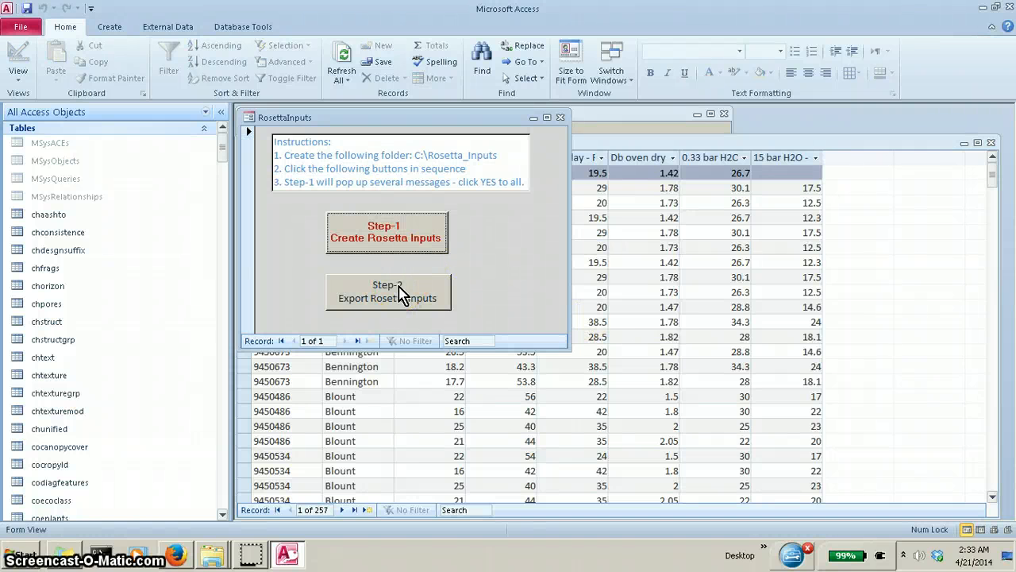
# - Run Step-2 Export Rosetta Inputs to write the two files to the C:\Rosetta_Inputs folder
pyautogui.click(425, 300)
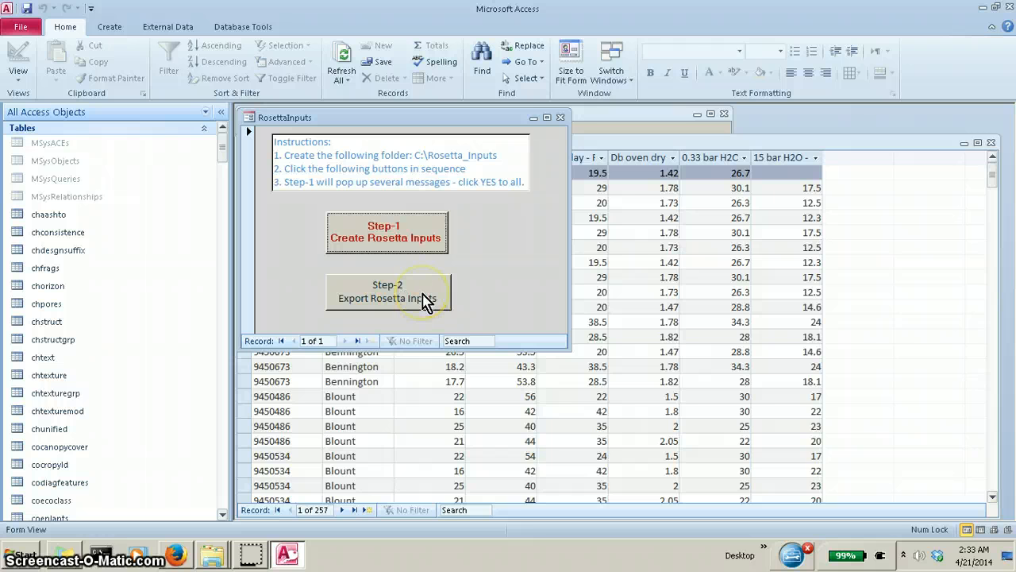
pyautogui.click(426, 300)
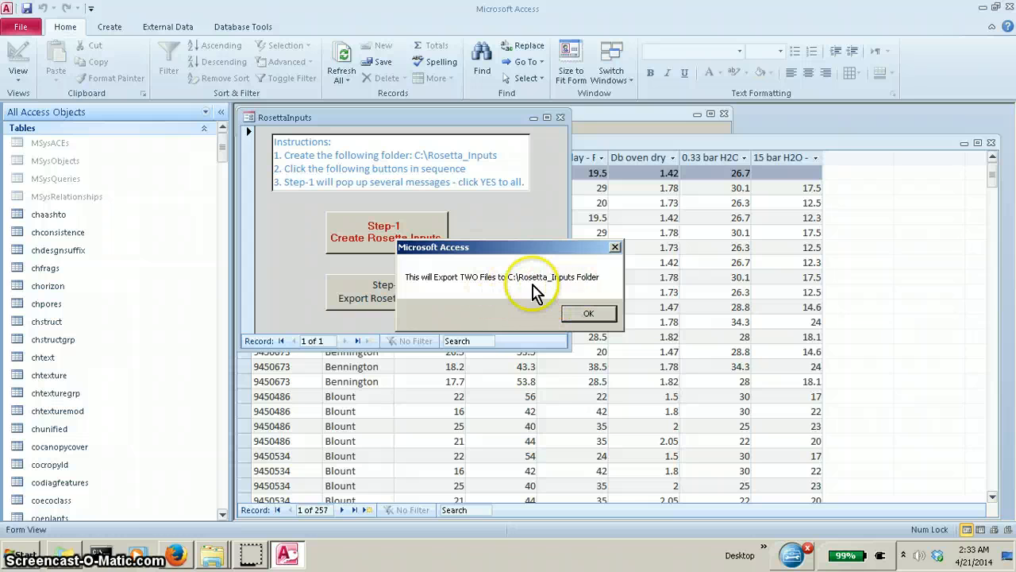
pyautogui.click(589, 318)
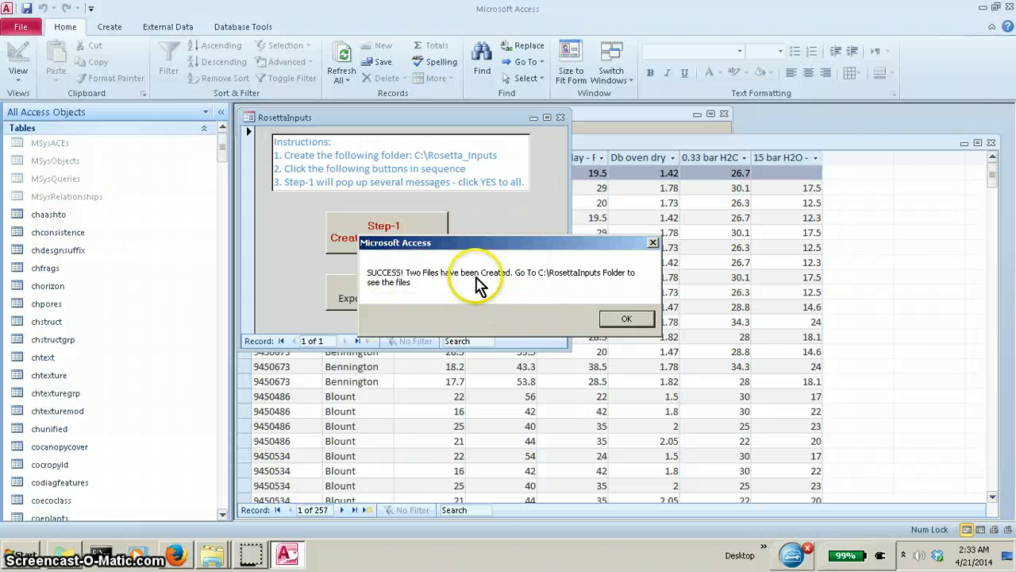
pyautogui.click(626, 320)
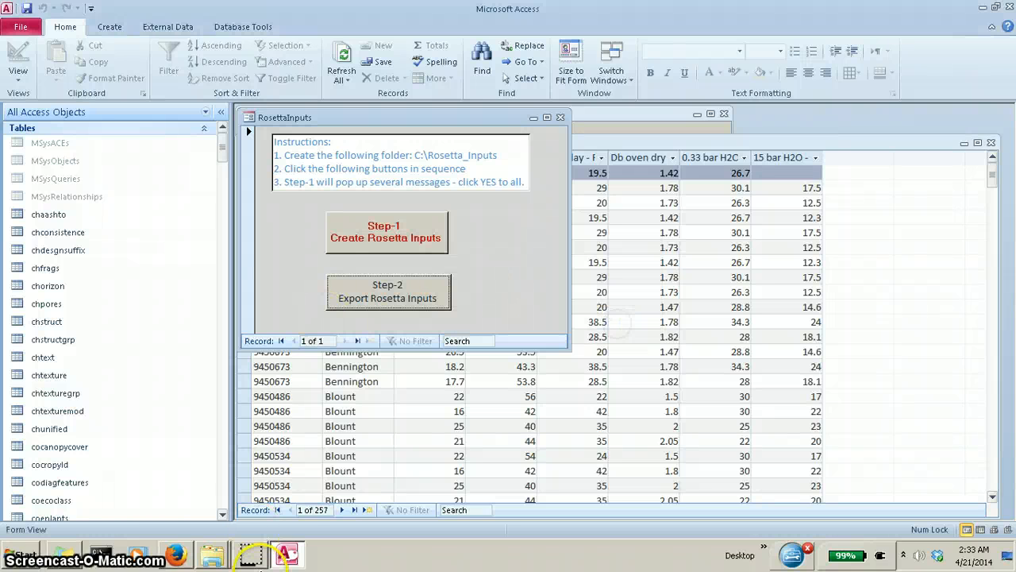
# - Switch back to the C: drive's Explorer window and open the Rosetta_Inputs folder
pyautogui.click(218, 560)
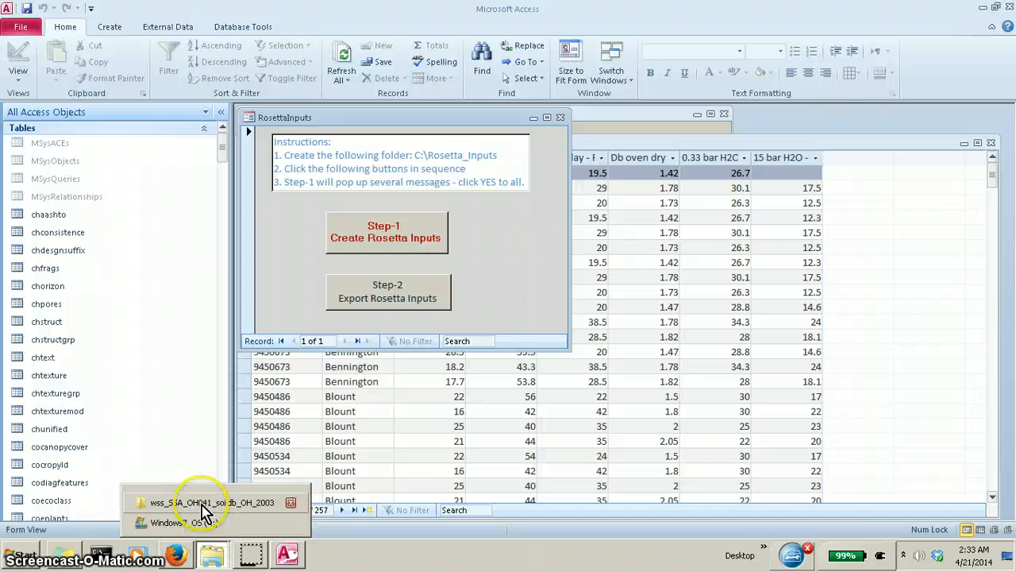
pyautogui.click(205, 522)
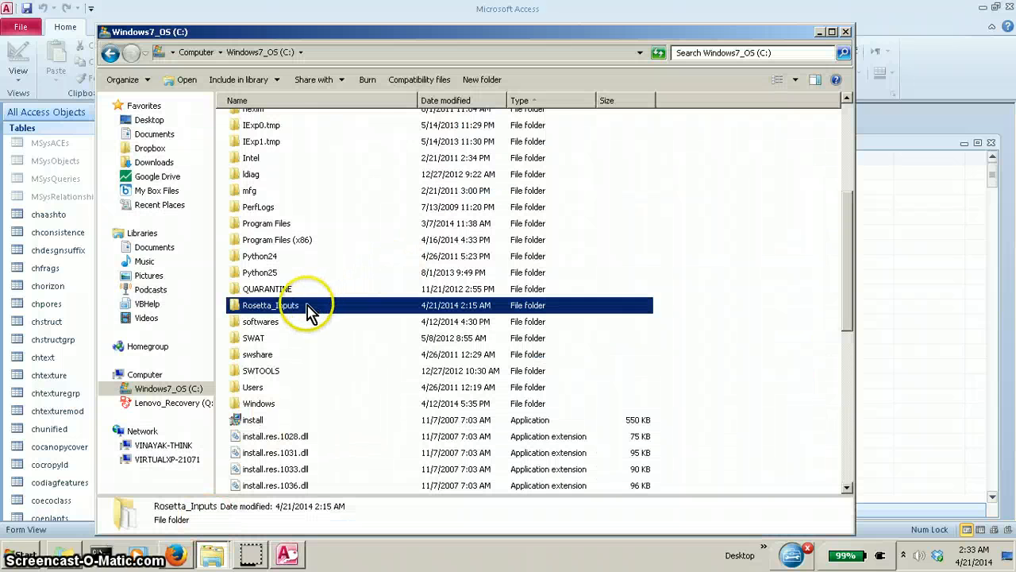
pyautogui.doubleClick(308, 304)
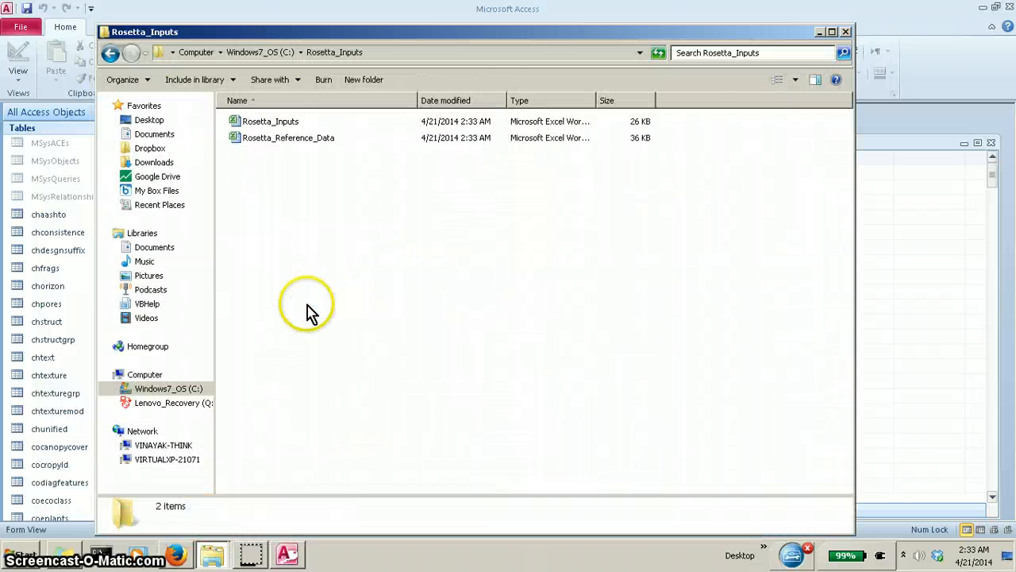
# - Open the exported Rosetta_Reference_Data workbook in Excel and maximize its window
pyautogui.click(272, 124)
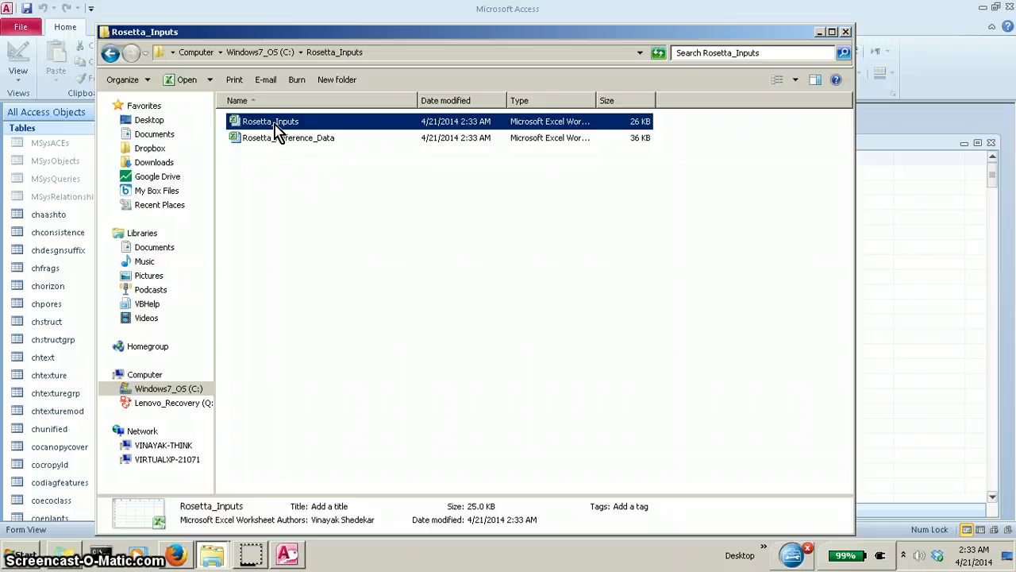
pyautogui.click(278, 145)
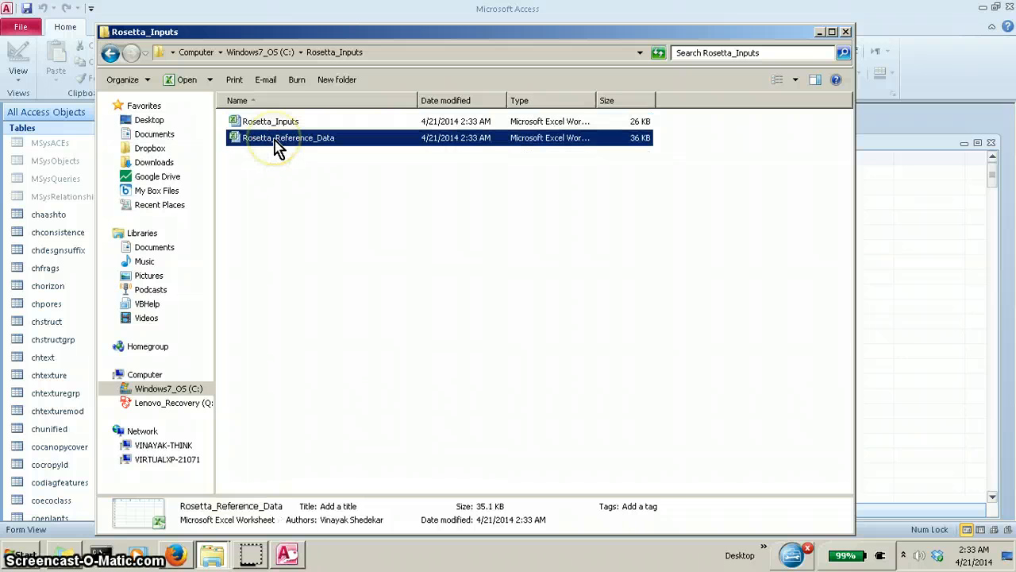
pyautogui.click(278, 147)
pyautogui.click(295, 199)
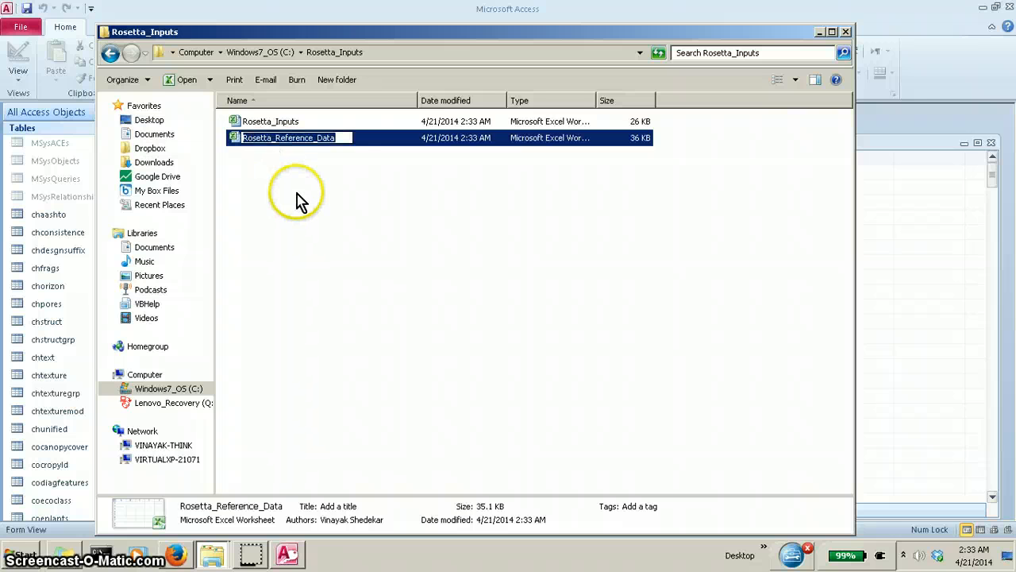
pyautogui.click(274, 147)
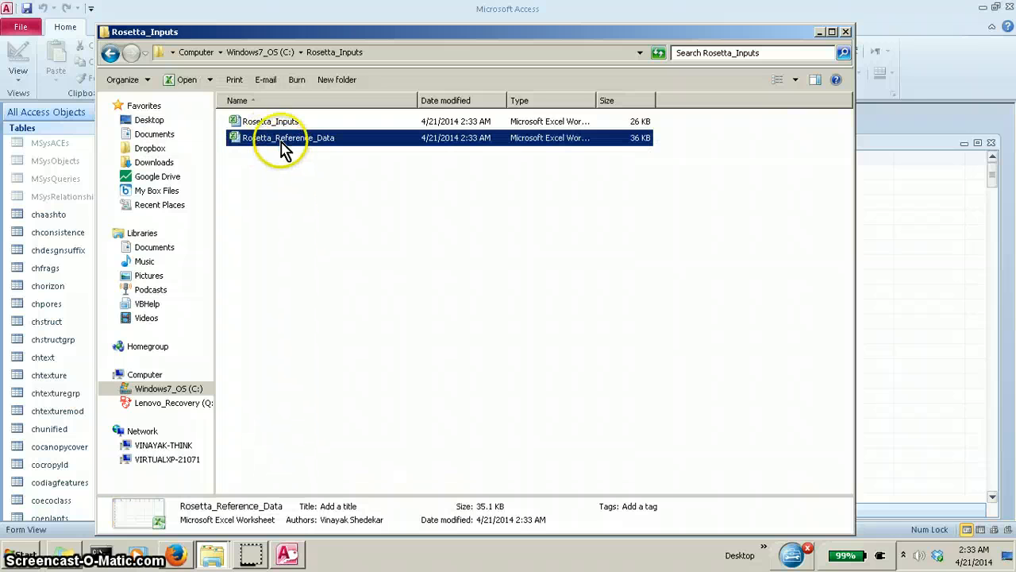
pyautogui.click(284, 151)
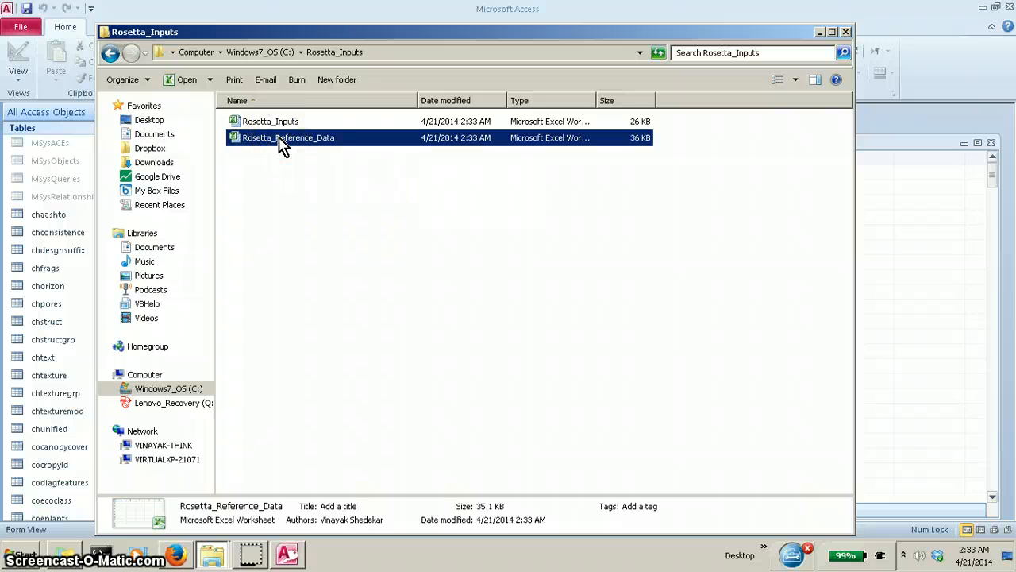
pyautogui.click(284, 149)
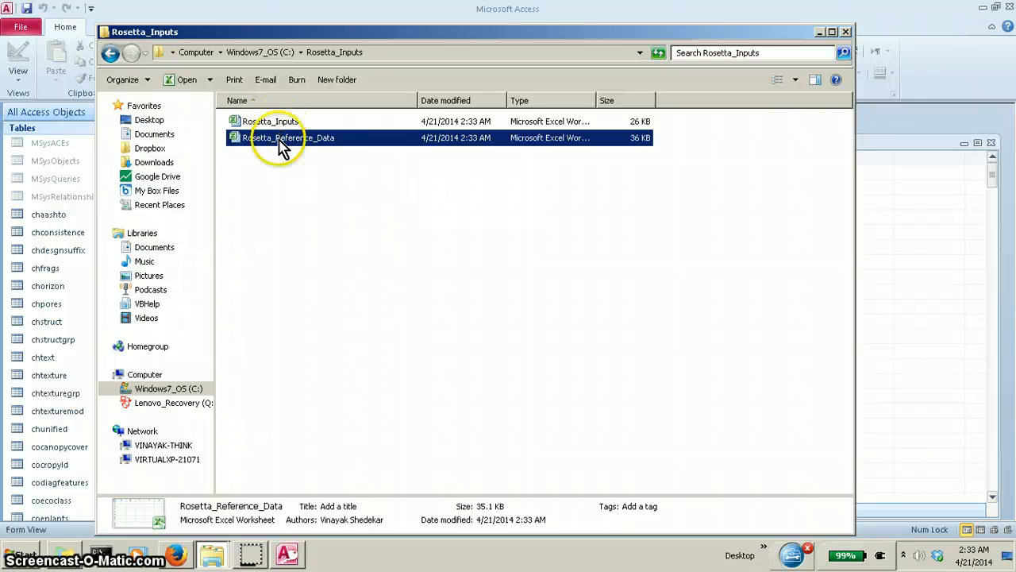
pyautogui.doubleClick(283, 149)
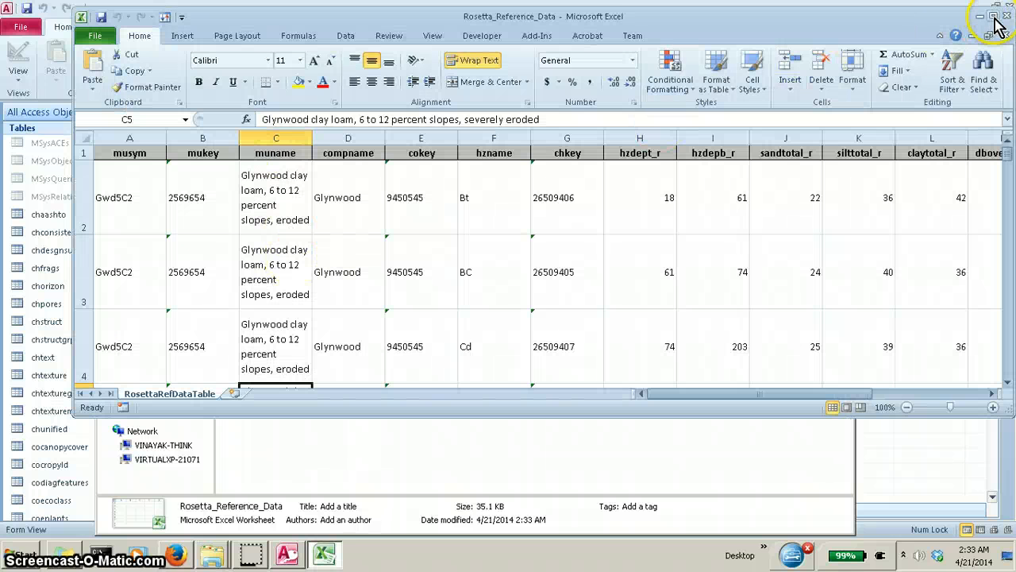
pyautogui.click(991, 15)
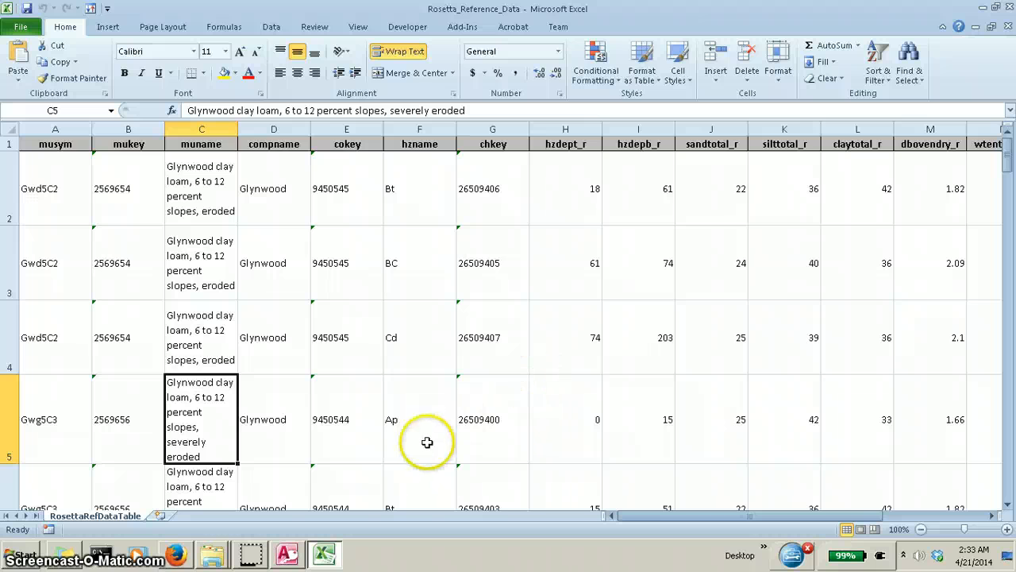
# - Examine the map unit, component and horizon identifier columns, mukey through chkey, in the first data row of the reference table
pyautogui.keyDown('ctrl'); pyautogui.scroll(-2, 425, 444); pyautogui.keyUp('ctrl')
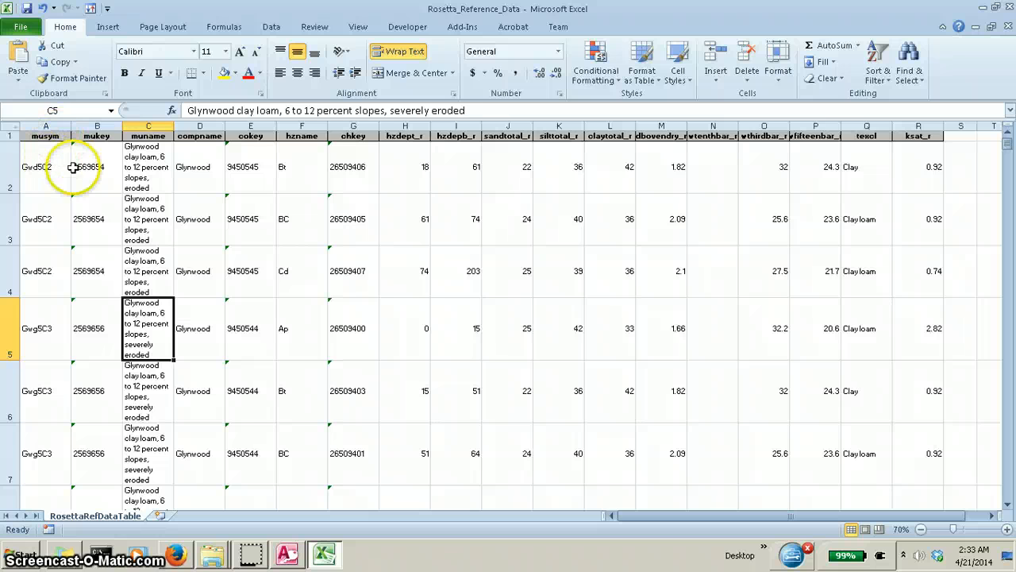
pyautogui.click(100, 168)
pyautogui.click(143, 161)
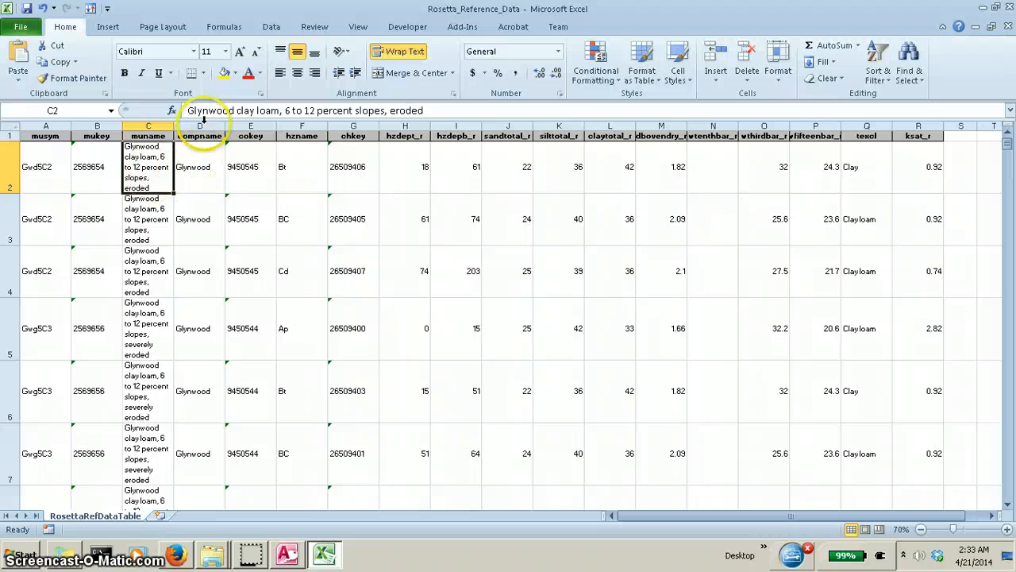
pyautogui.click(199, 171)
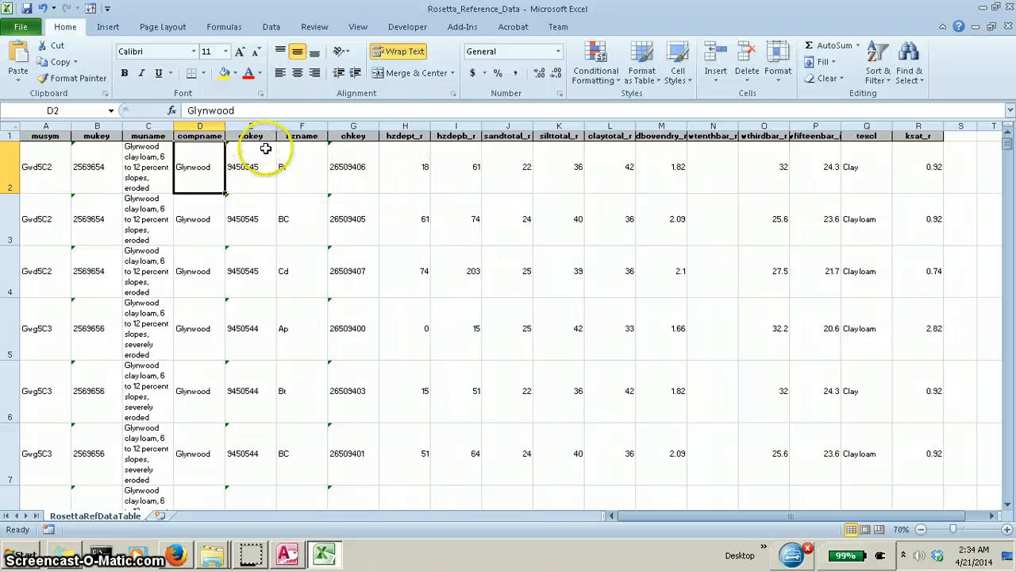
pyautogui.click(297, 165)
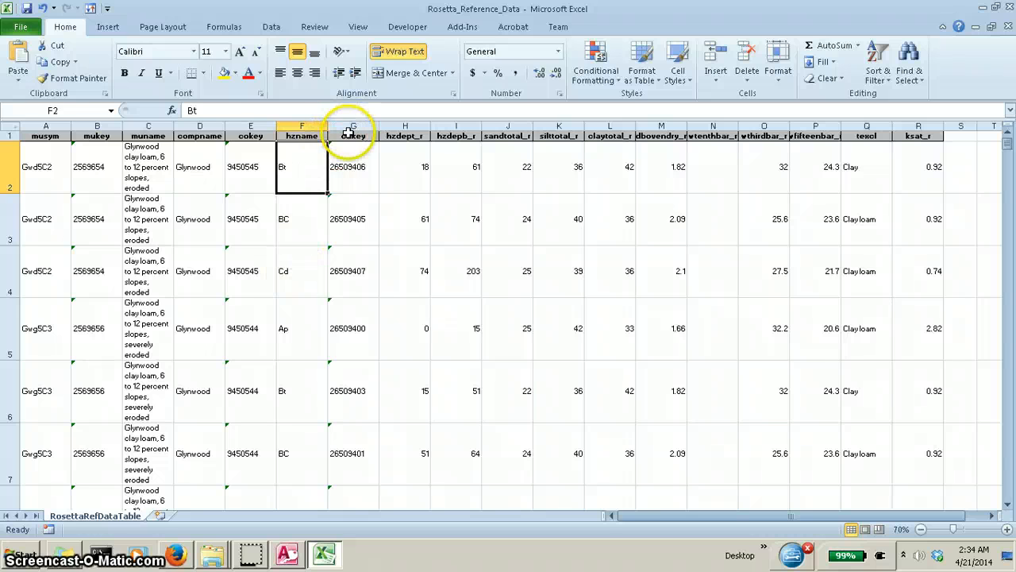
pyautogui.click(357, 163)
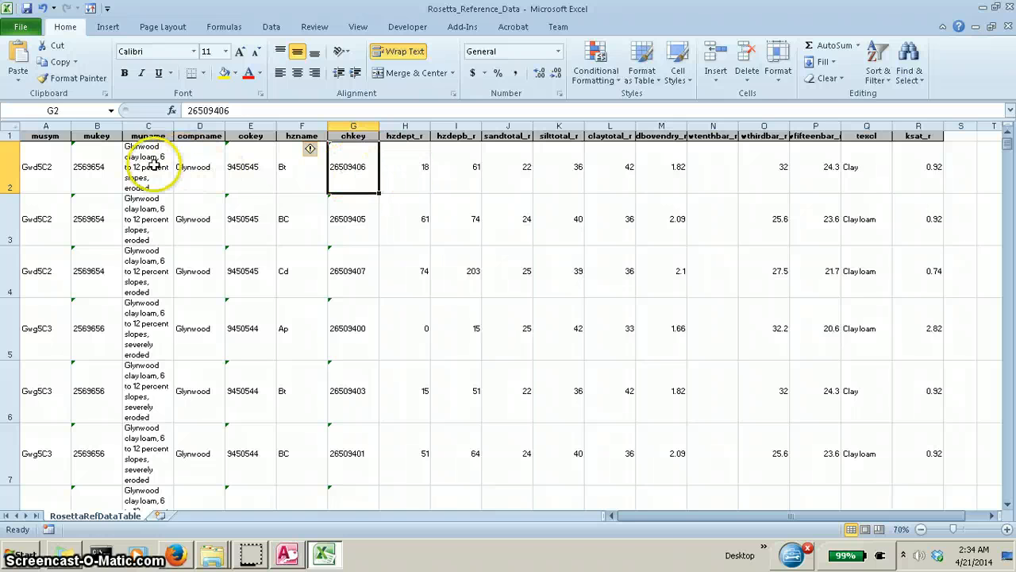
# - Examine the soil property columns of the reference table, including horizon depth hzdept_r, texture class texcl and fifteen-bar water content
pyautogui.click(415, 163)
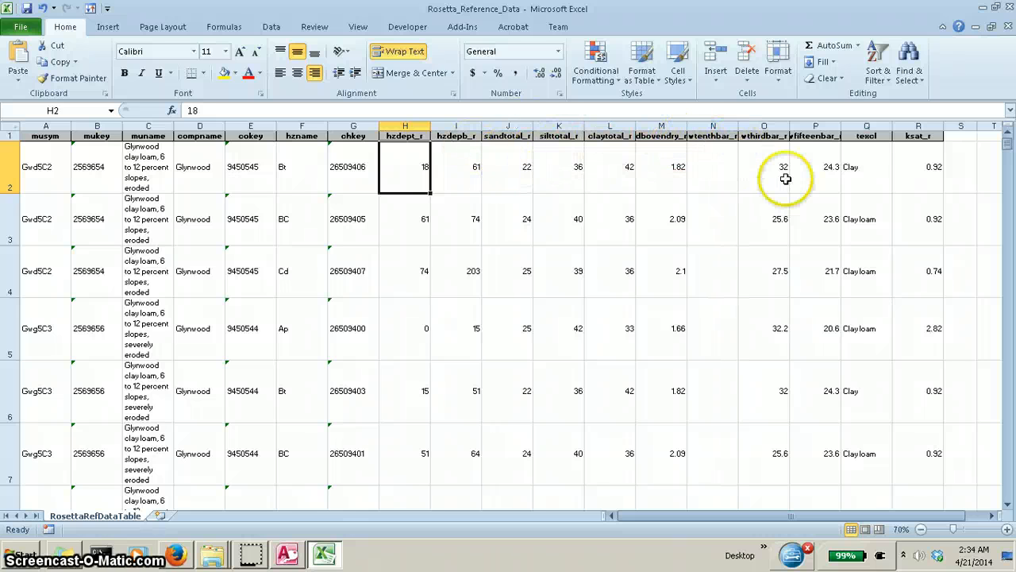
pyautogui.click(868, 158)
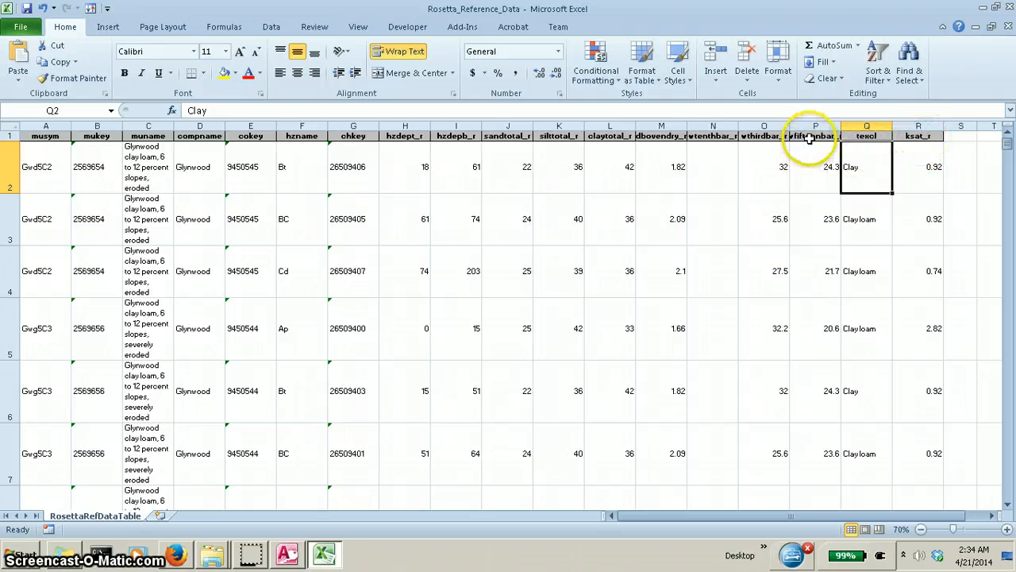
pyautogui.click(810, 165)
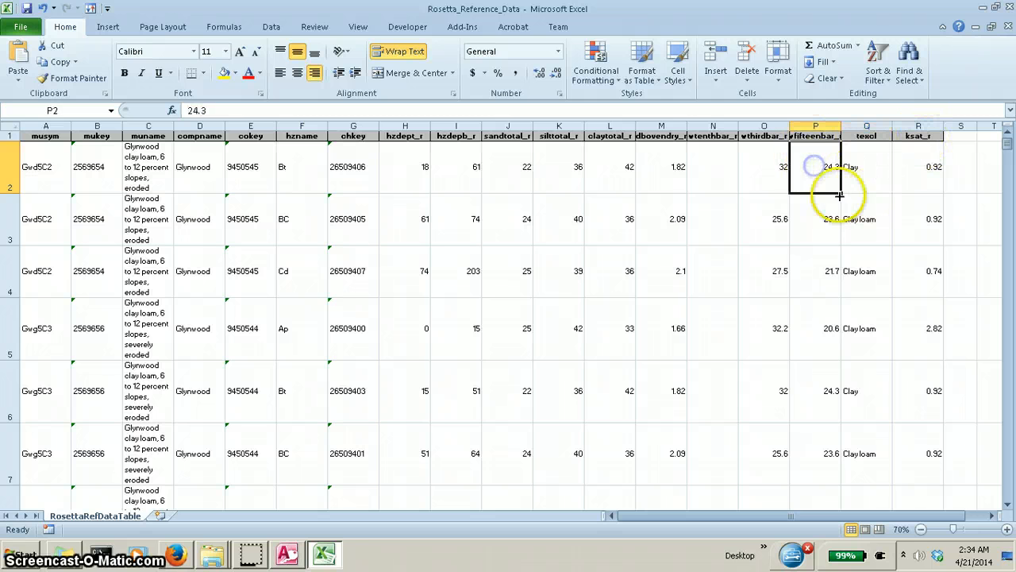
pyautogui.click(992, 515)
pyautogui.moveTo(937, 516); pyautogui.dragTo(865, 515)
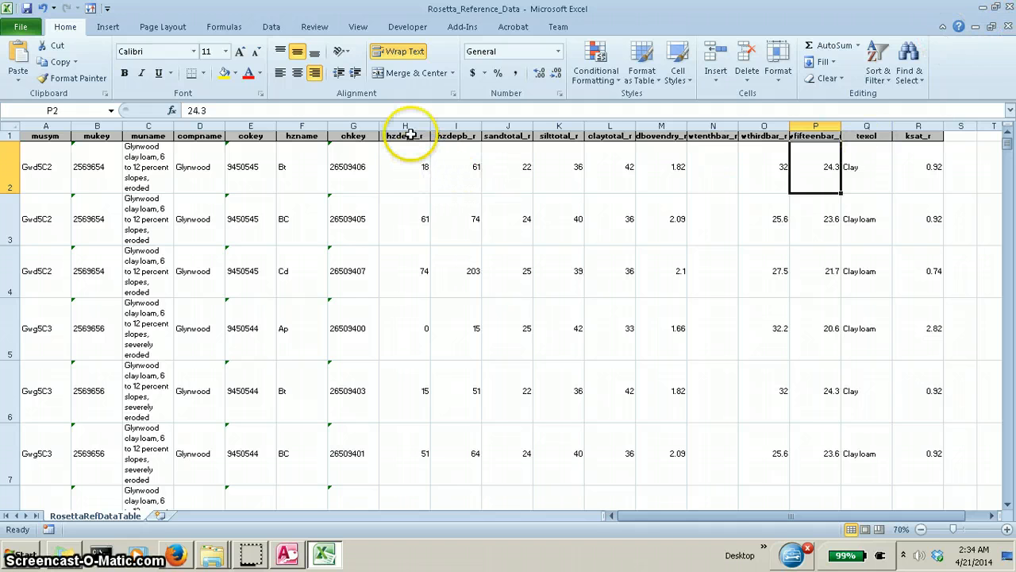
pyautogui.click(409, 159)
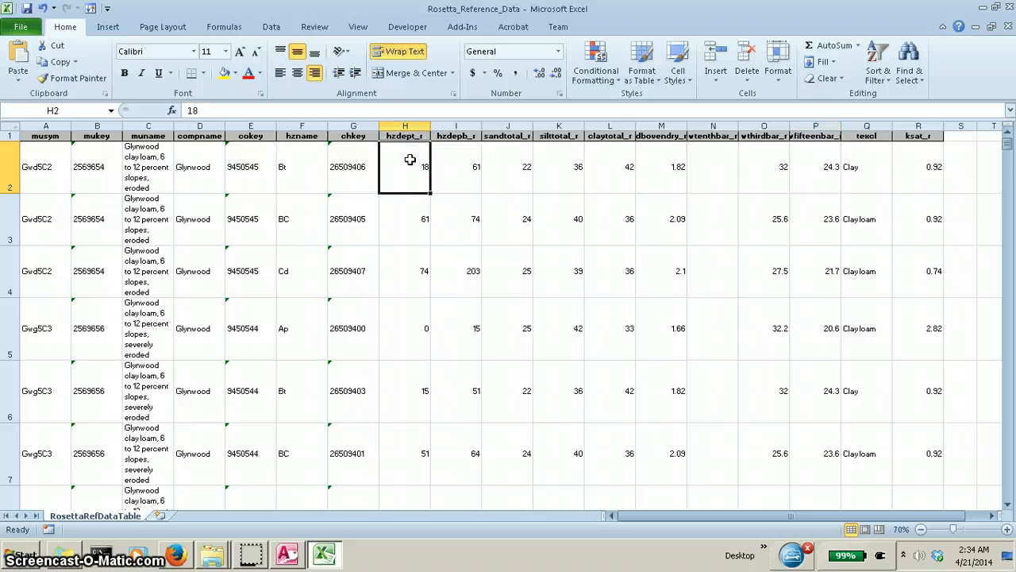
pyautogui.scroll(-5, 409, 159)
pyautogui.scroll(5, 400, 183)
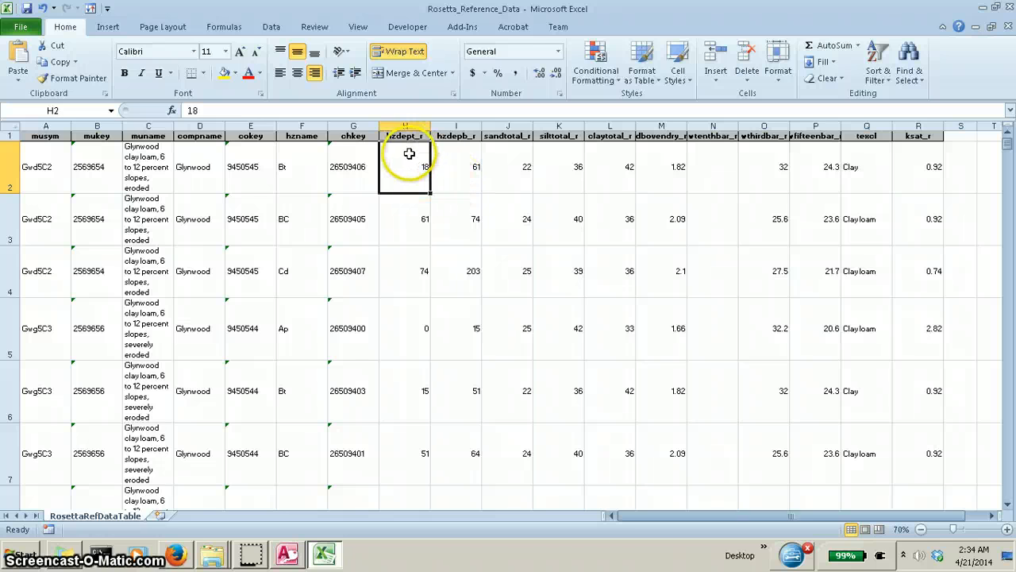
# - Close the reference workbook, open Rosetta_Inputs from the Rosetta_Inputs folder and select the first cokey value
pyautogui.click(1012, 11)
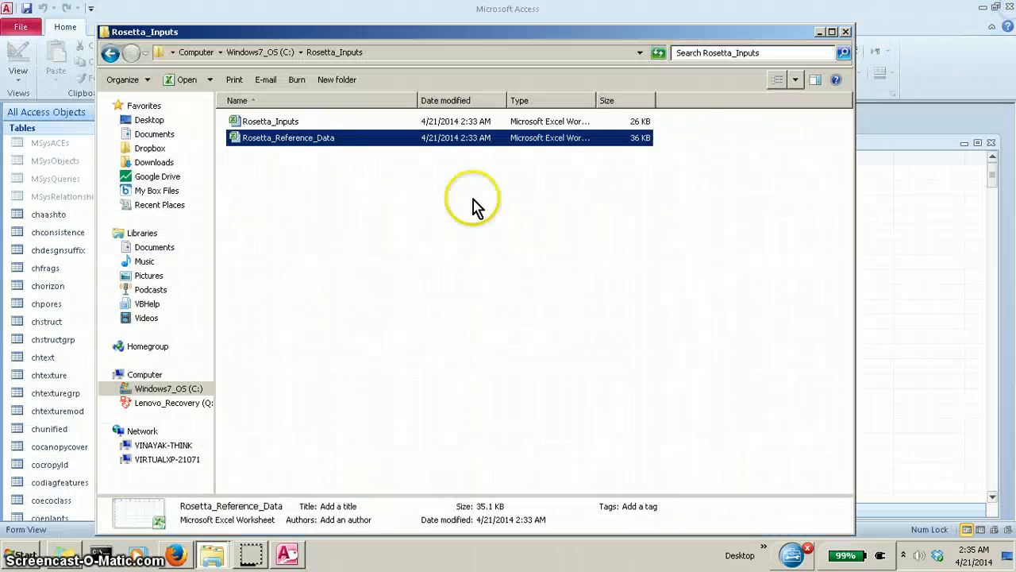
pyautogui.doubleClick(288, 124)
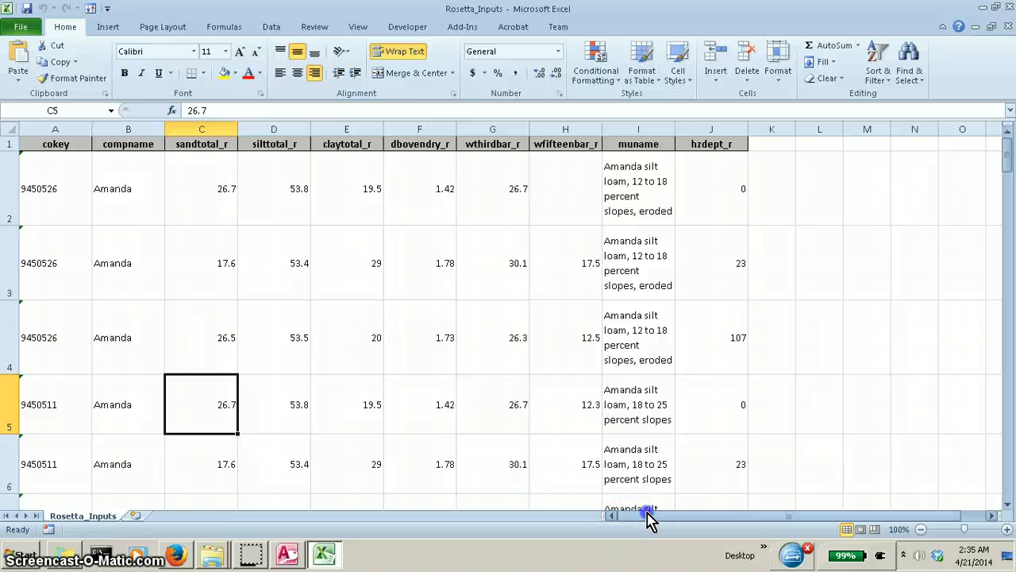
pyautogui.click(63, 130)
pyautogui.click(65, 187)
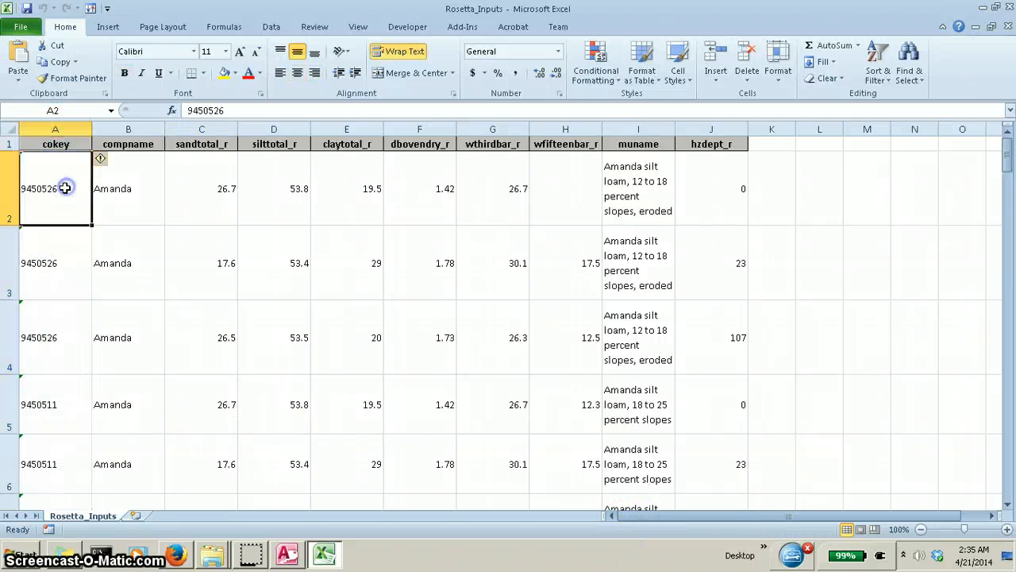
pyautogui.click(49, 197)
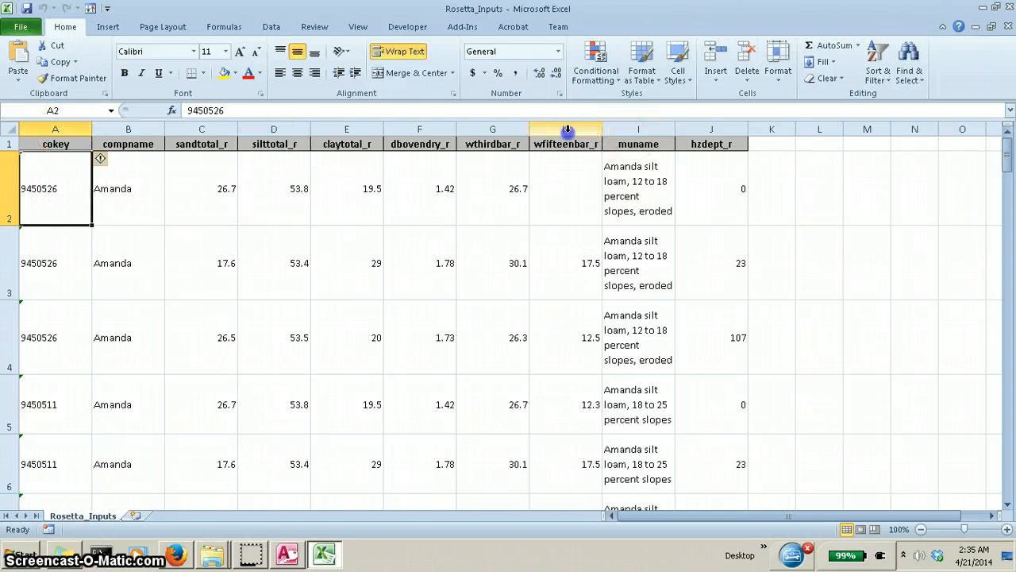
# - Examine the Rosetta input columns cokey through wfifteenbar_r, plus the muname and hzdept_r columns beside them
pyautogui.moveTo(564, 129); pyautogui.dragTo(60, 143)
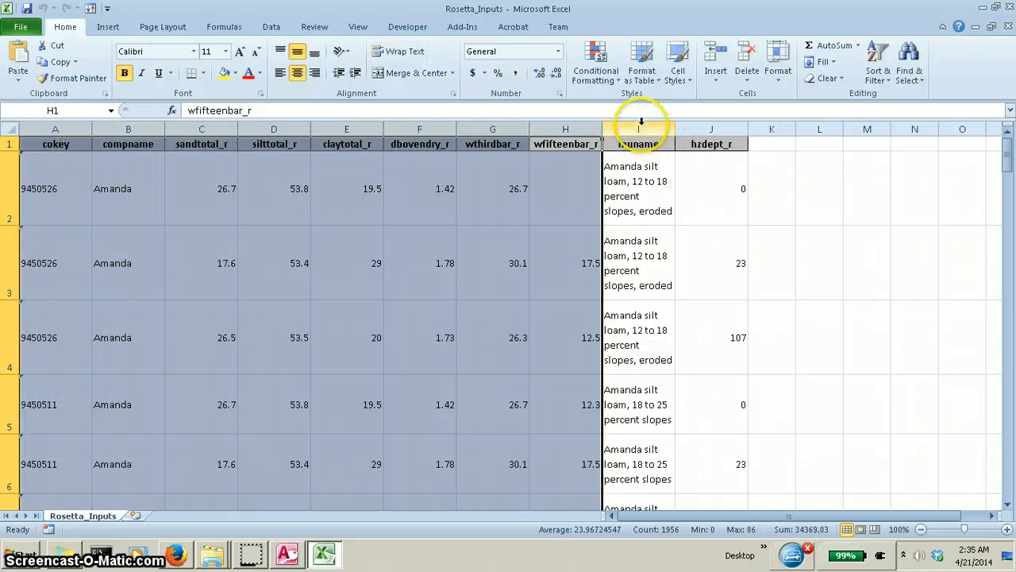
pyautogui.moveTo(640, 128); pyautogui.dragTo(709, 131)
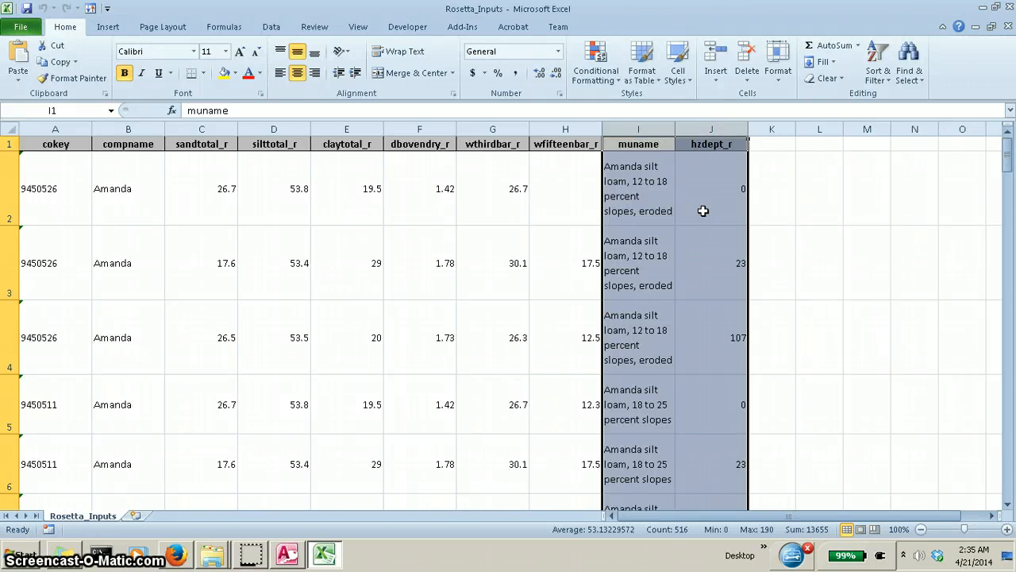
pyautogui.click(660, 191)
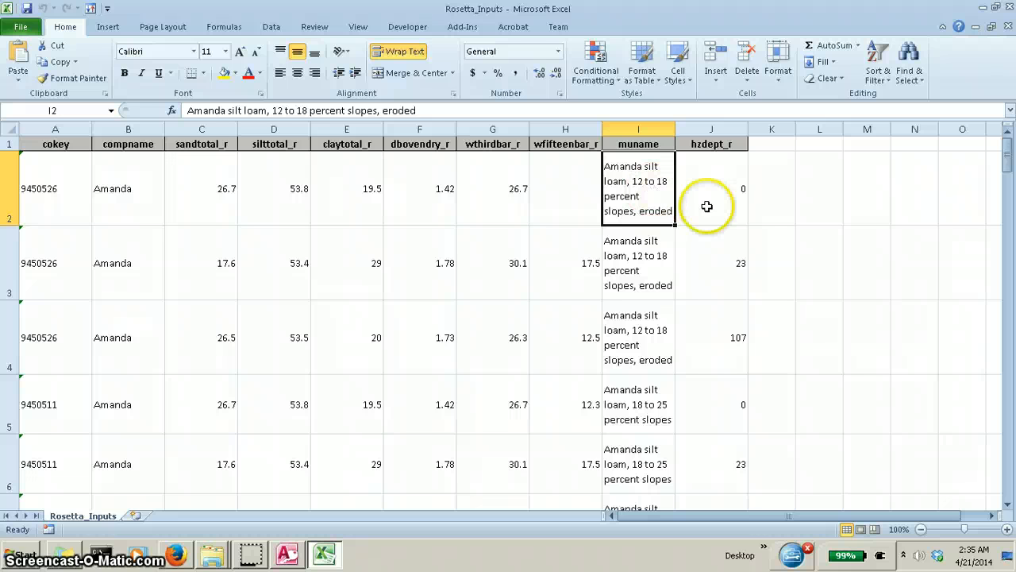
pyautogui.click(732, 195)
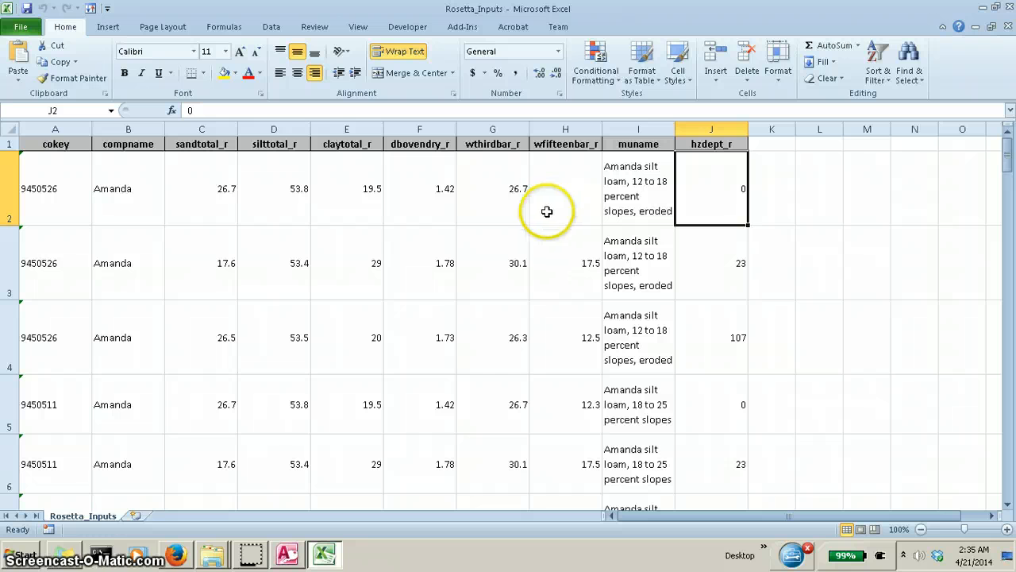
# - Compare the three horizon rows of Amanda silt loam, 12 to 18 percent slopes, by their hzdept_r depth and input values
pyautogui.moveTo(502, 193); pyautogui.dragTo(78, 194)
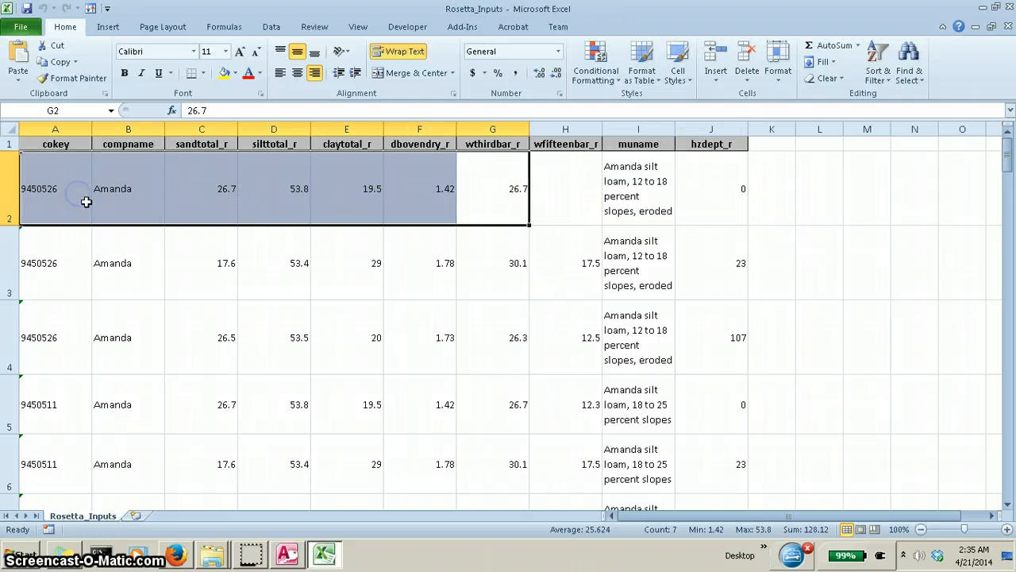
pyautogui.click(739, 263)
pyautogui.click(628, 265)
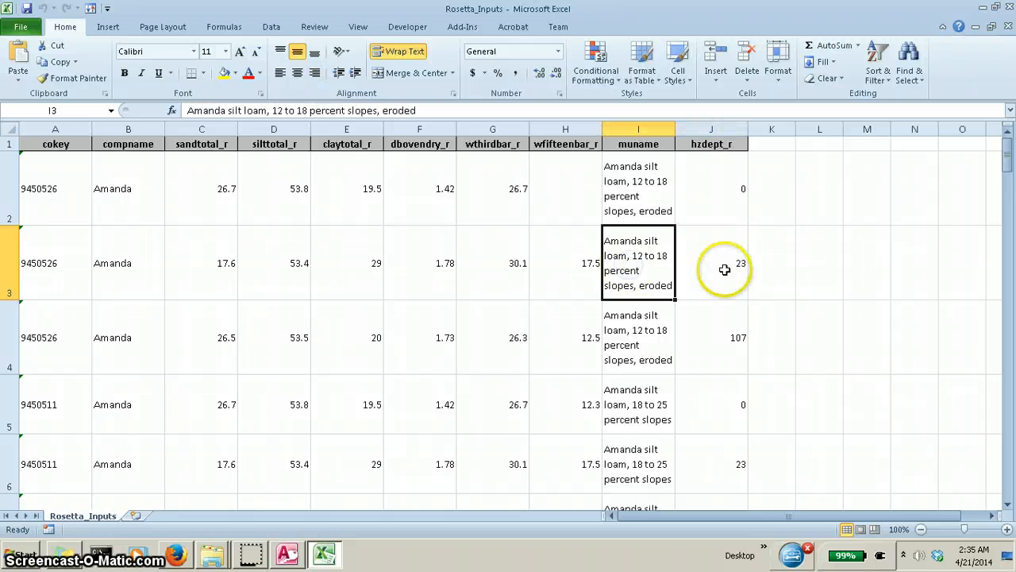
pyautogui.click(725, 270)
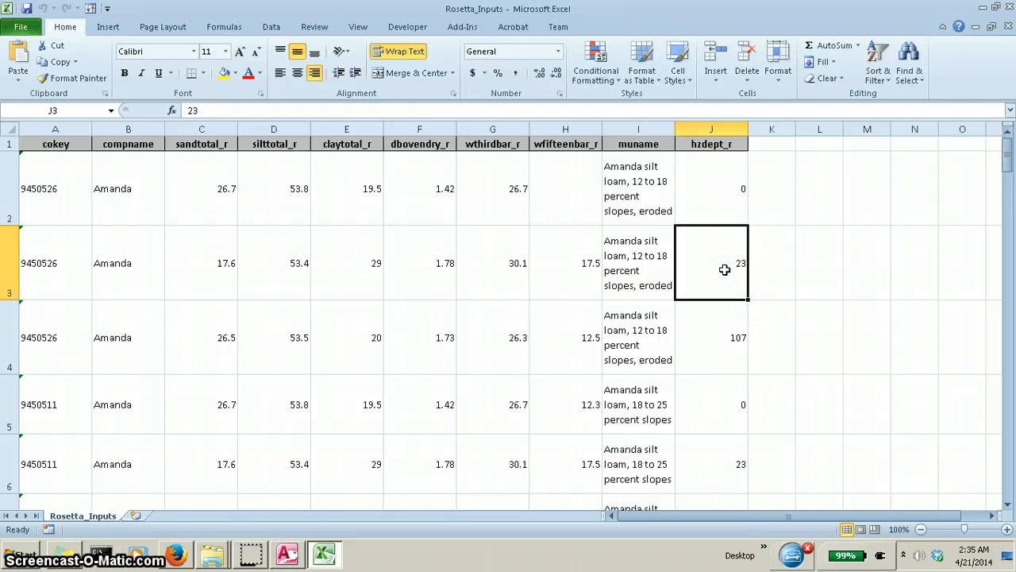
pyautogui.moveTo(54, 254); pyautogui.dragTo(555, 246)
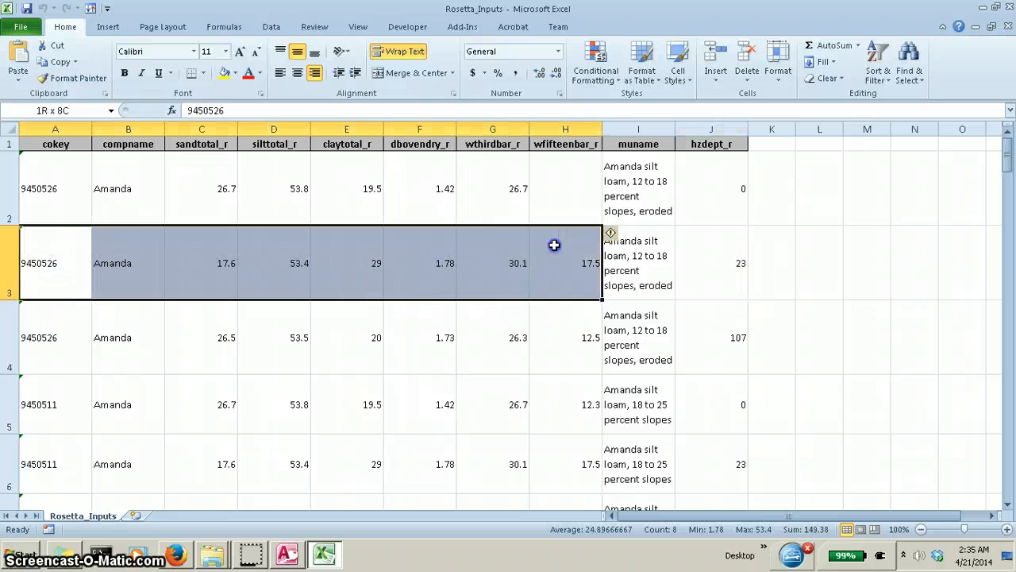
pyautogui.click(706, 335)
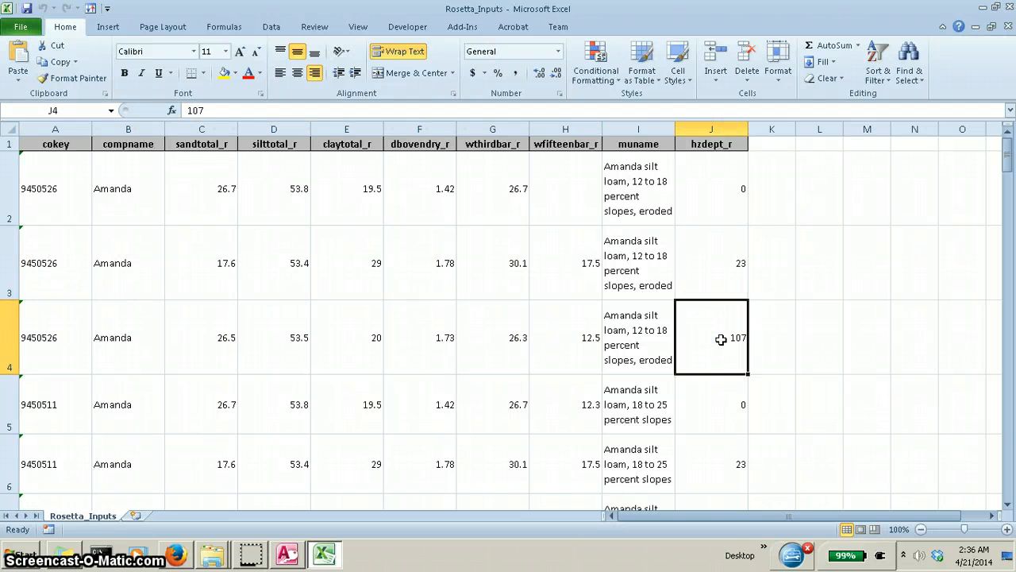
pyautogui.moveTo(722, 339); pyautogui.dragTo(59, 339)
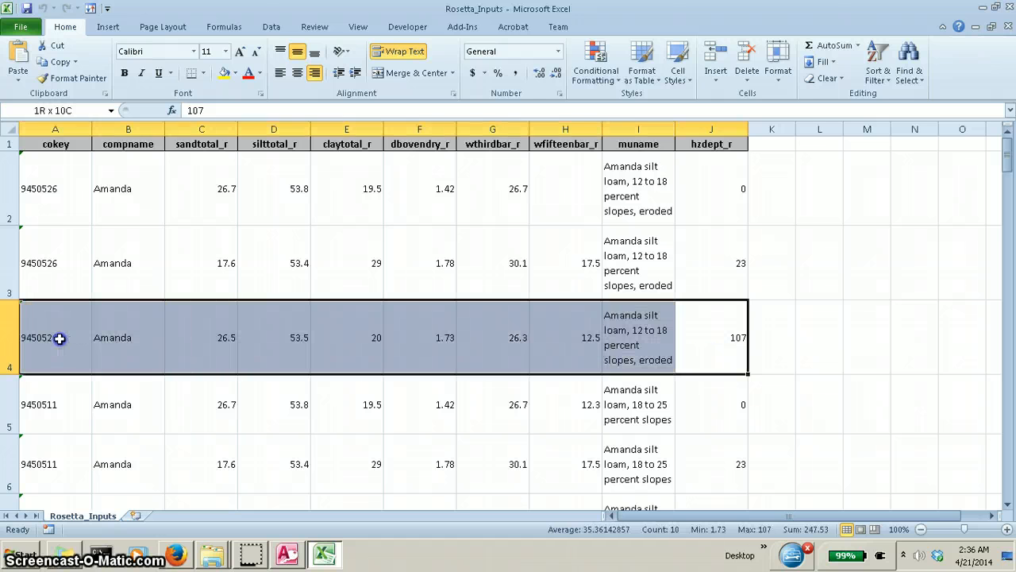
# - Check the following map units' rows, including the first horizon of Amanda silt loam, 18 to 25 percent slopes
pyautogui.scroll(-2, 104, 321)
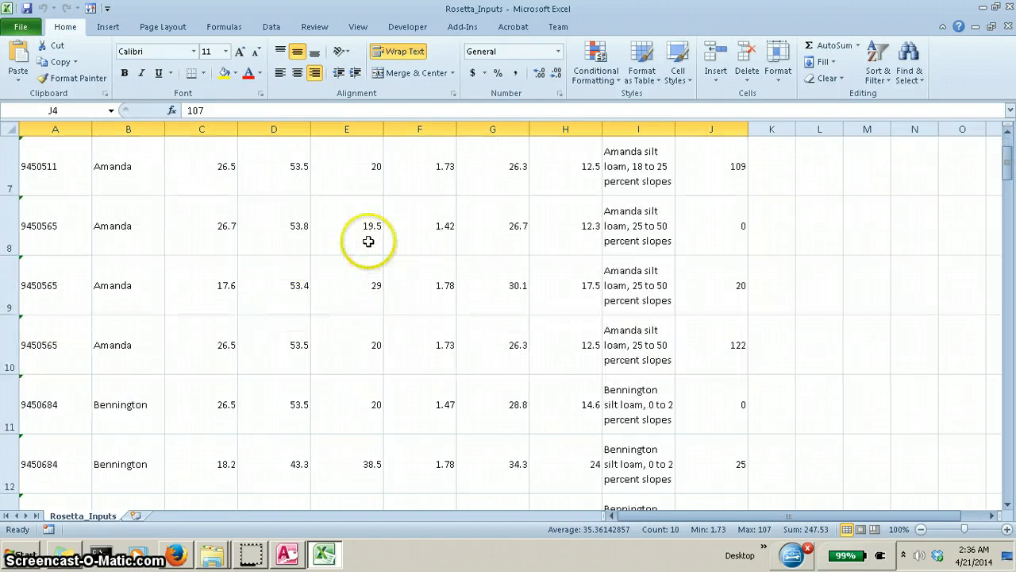
pyautogui.scroll(1, 365, 238)
pyautogui.click(700, 255)
pyautogui.scroll(1, 701, 254)
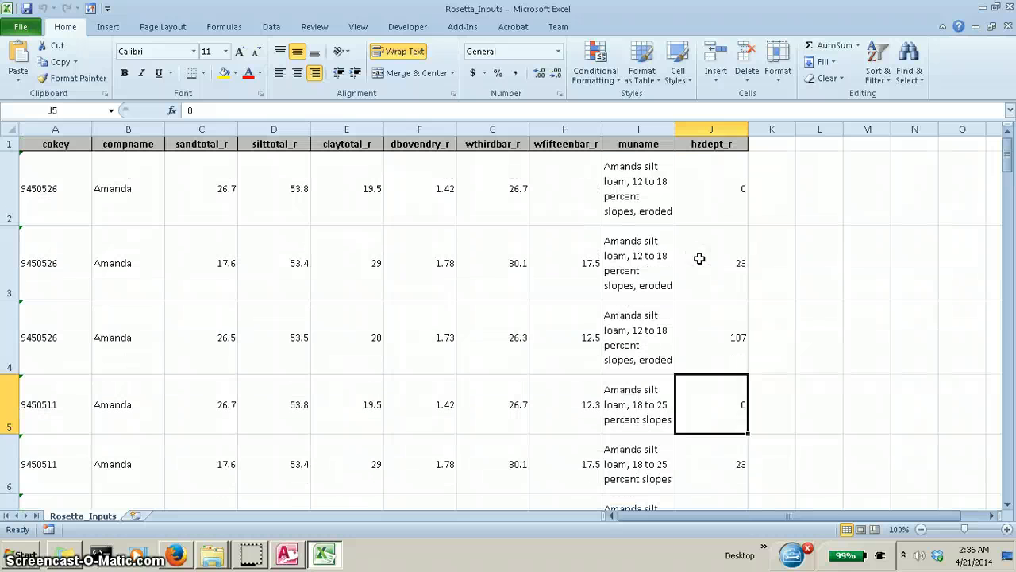
pyautogui.click(648, 404)
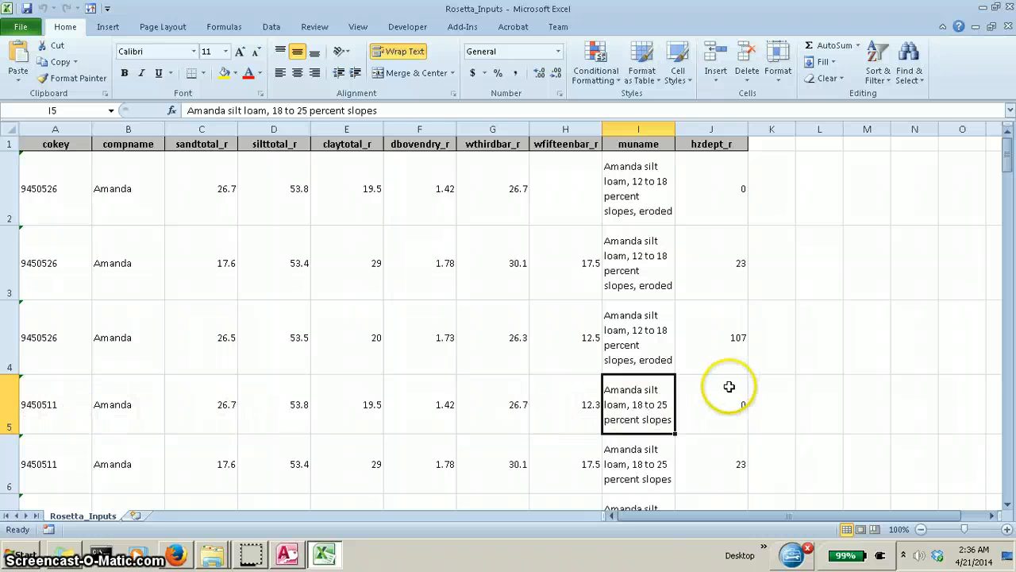
# - Filter the table by muname to show only Blount silt loam, end moraine, 0 to 2 percent slopes
pyautogui.click(641, 147)
pyautogui.click(883, 82)
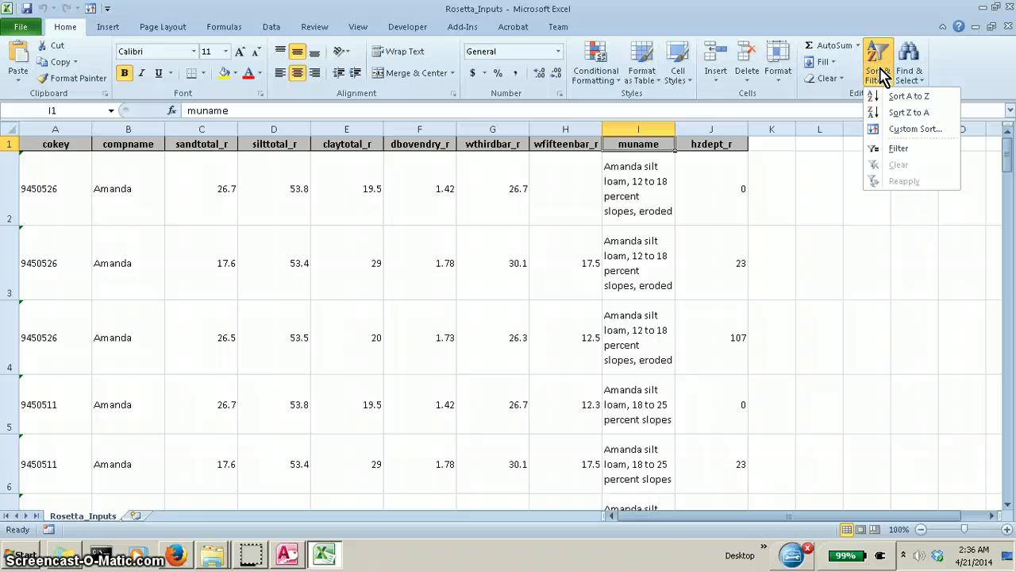
pyautogui.click(895, 150)
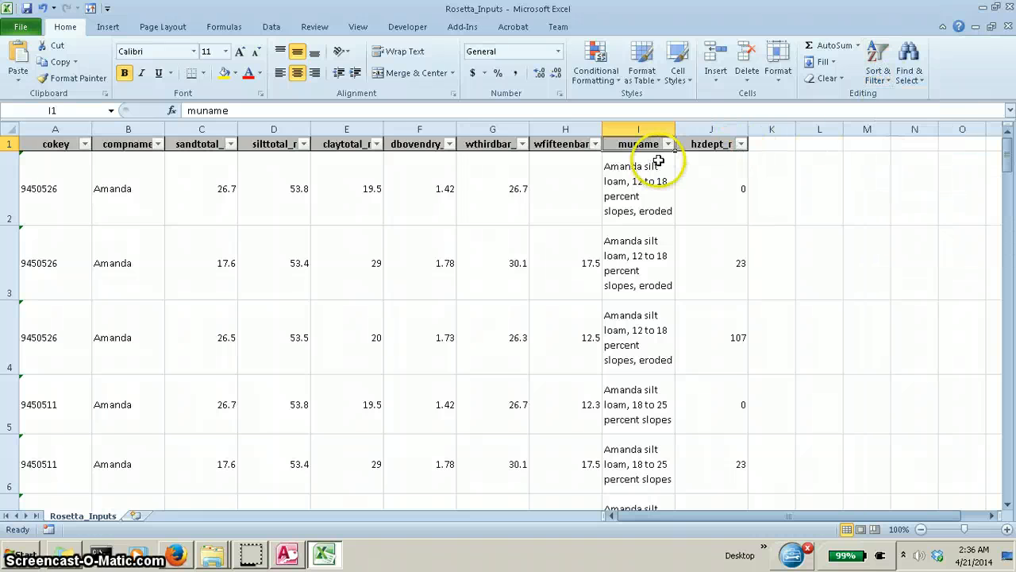
pyautogui.click(669, 145)
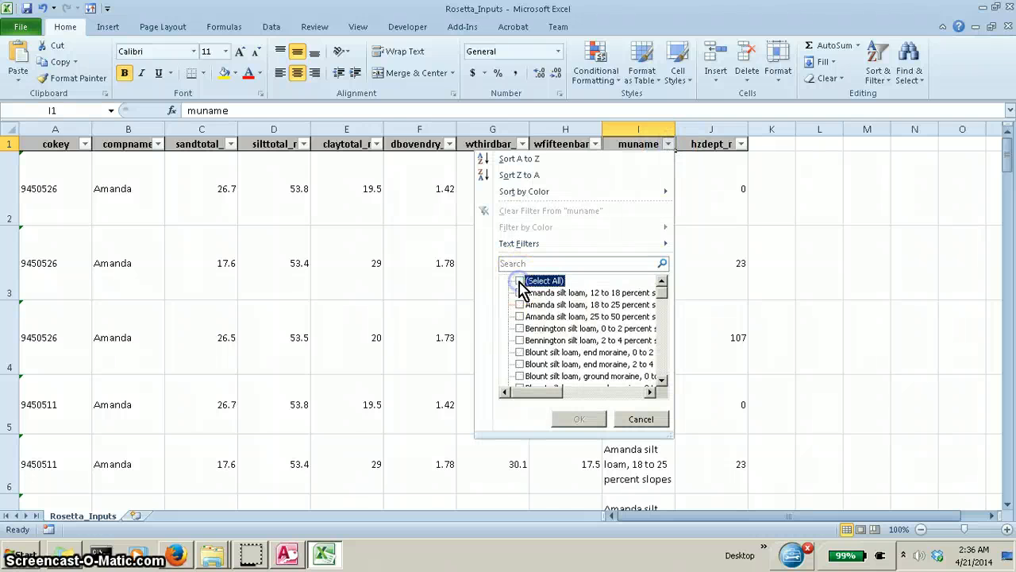
pyautogui.click(518, 352)
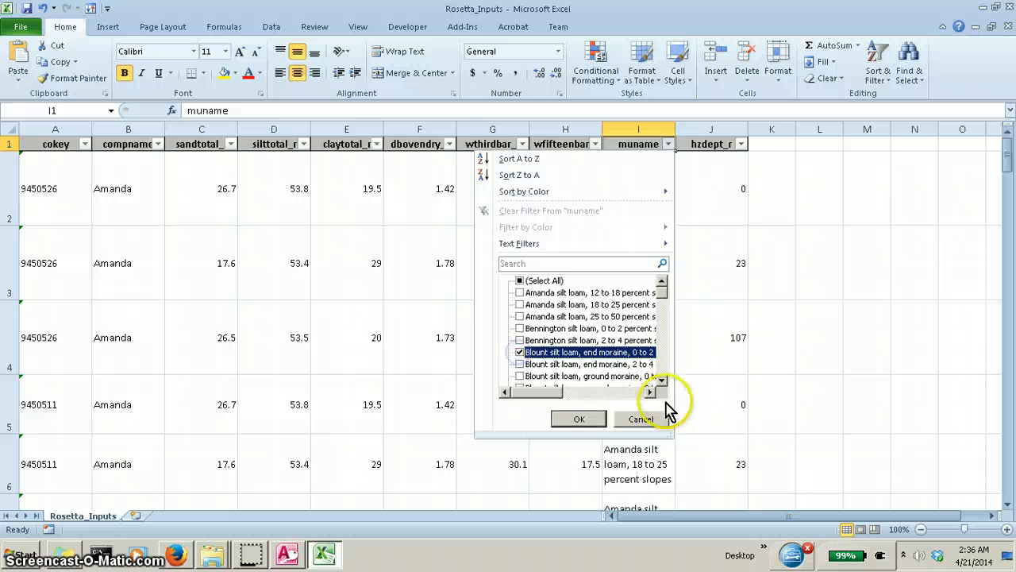
pyautogui.click(581, 421)
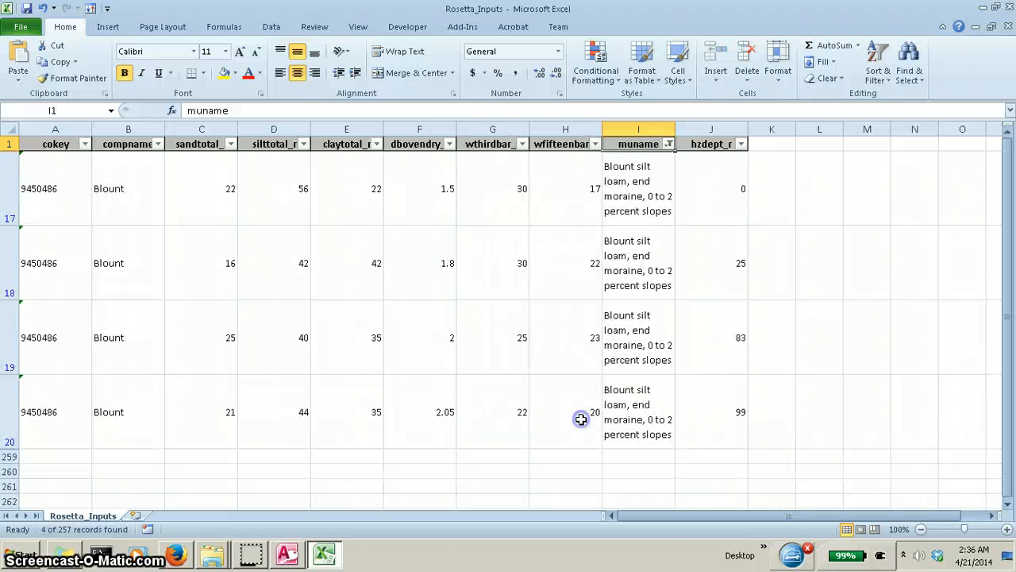
# - Select the cokey through wfifteenbar_r values of all the filtered Blount rows
pyautogui.click(199, 213)
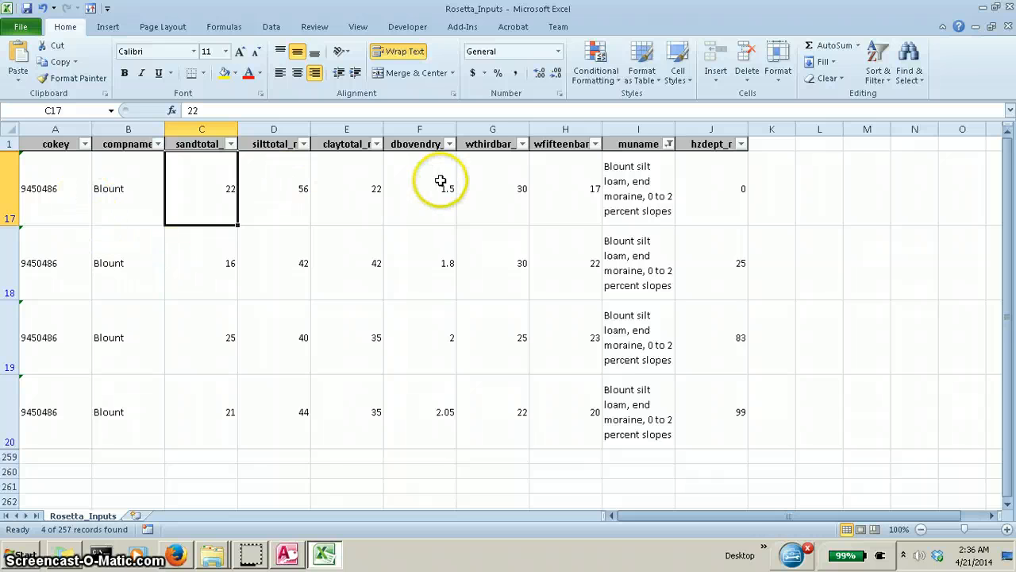
pyautogui.moveTo(574, 170); pyautogui.dragTo(65, 421)
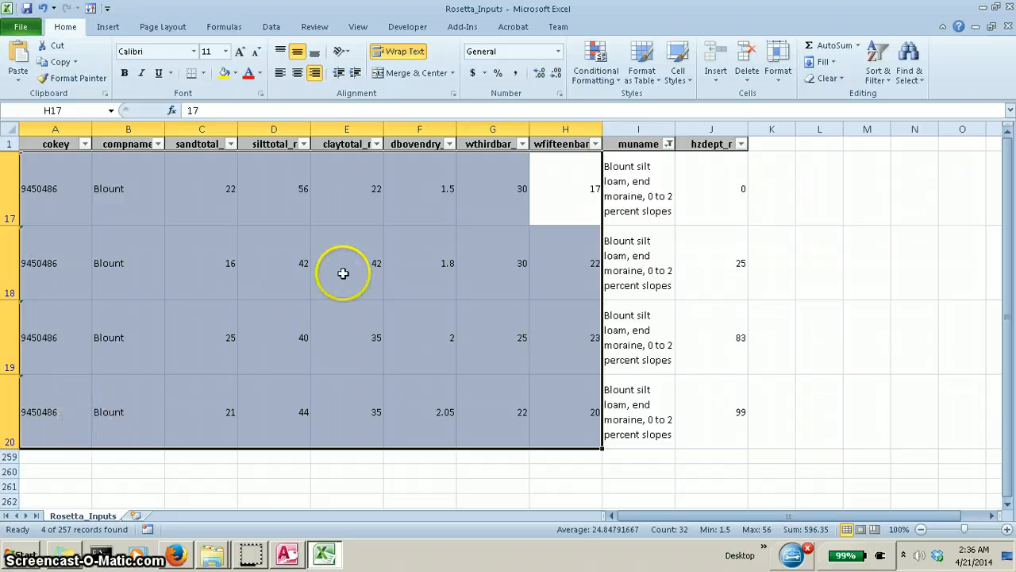
# - Remove the filter from the soil table and close the Rosetta_Inputs workbook without saving the changes
pyautogui.click(318, 286)
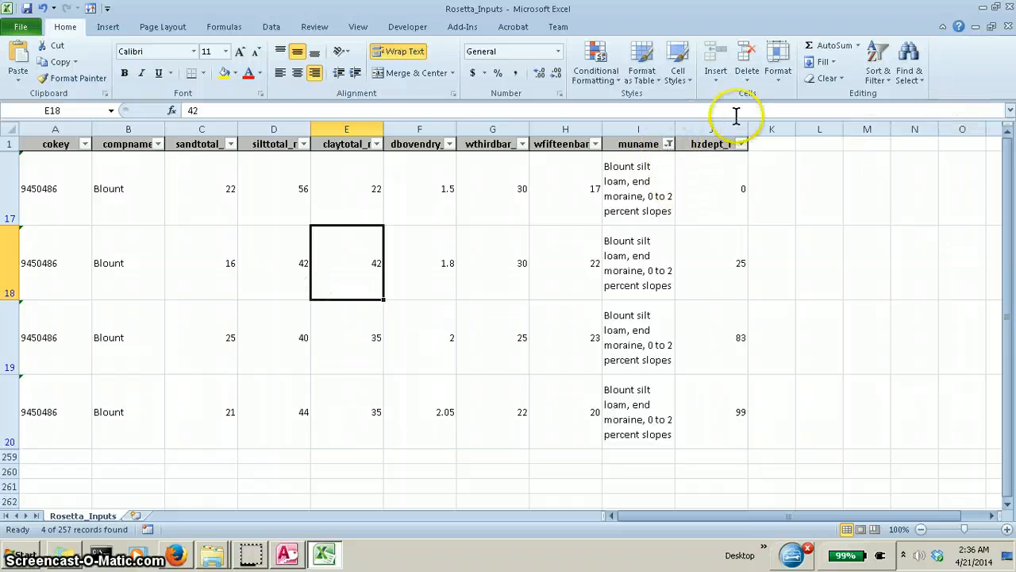
pyautogui.click(874, 77)
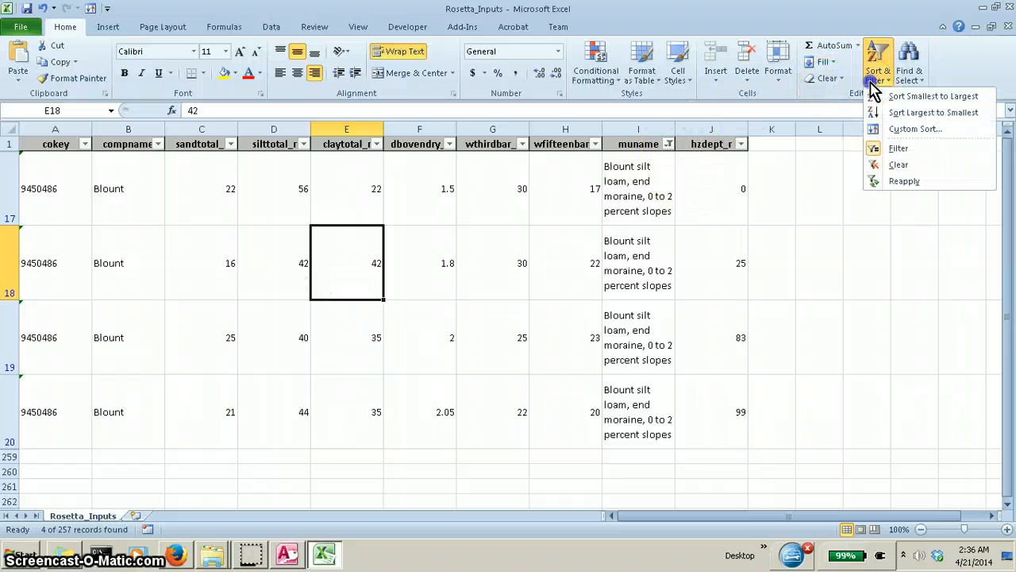
pyautogui.click(896, 149)
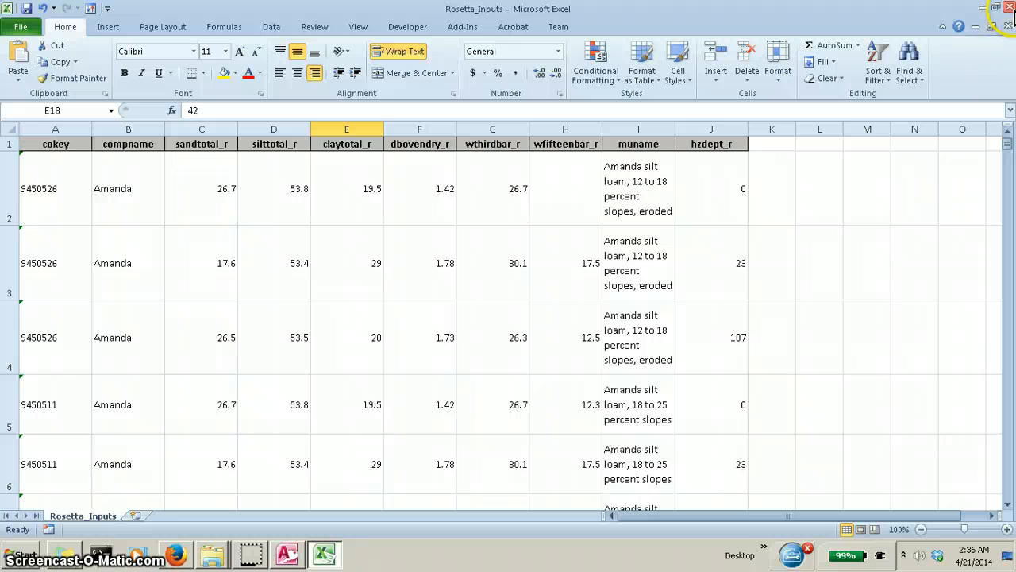
pyautogui.click(1009, 7)
pyautogui.click(508, 293)
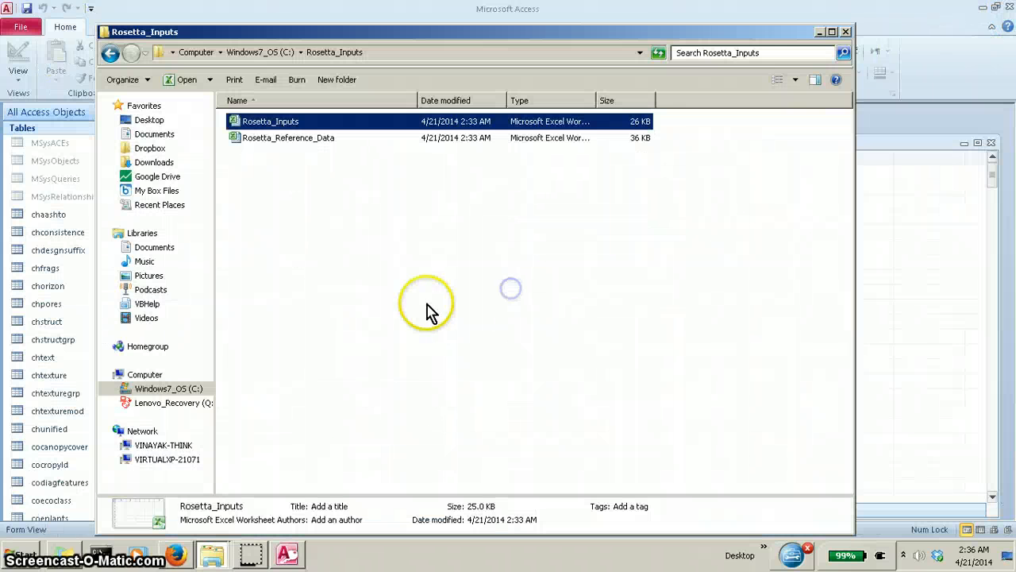
# - Open the Rosetta_Reference_Data workbook from the Rosetta_Inputs folder
pyautogui.click(290, 147)
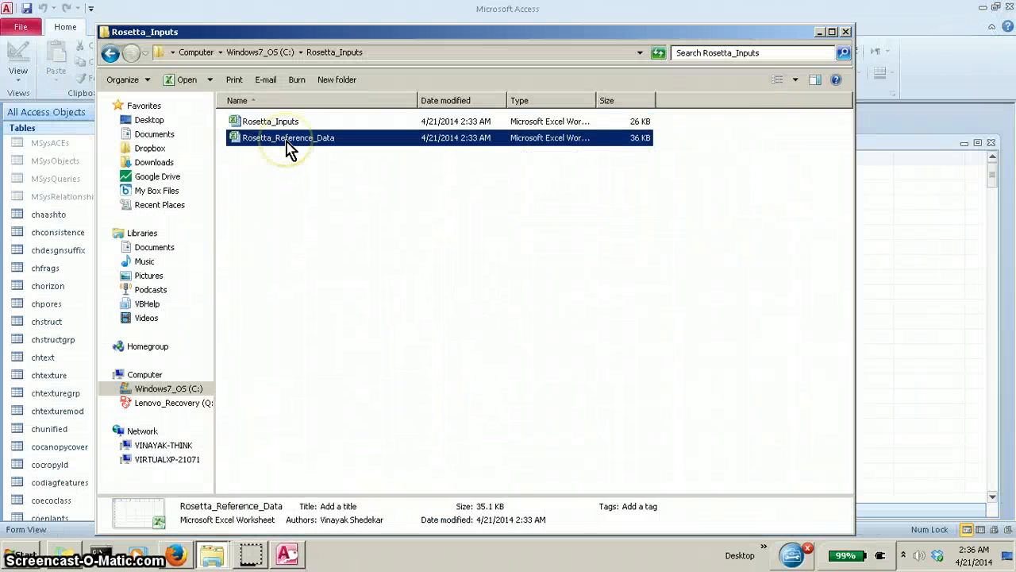
pyautogui.doubleClick(286, 141)
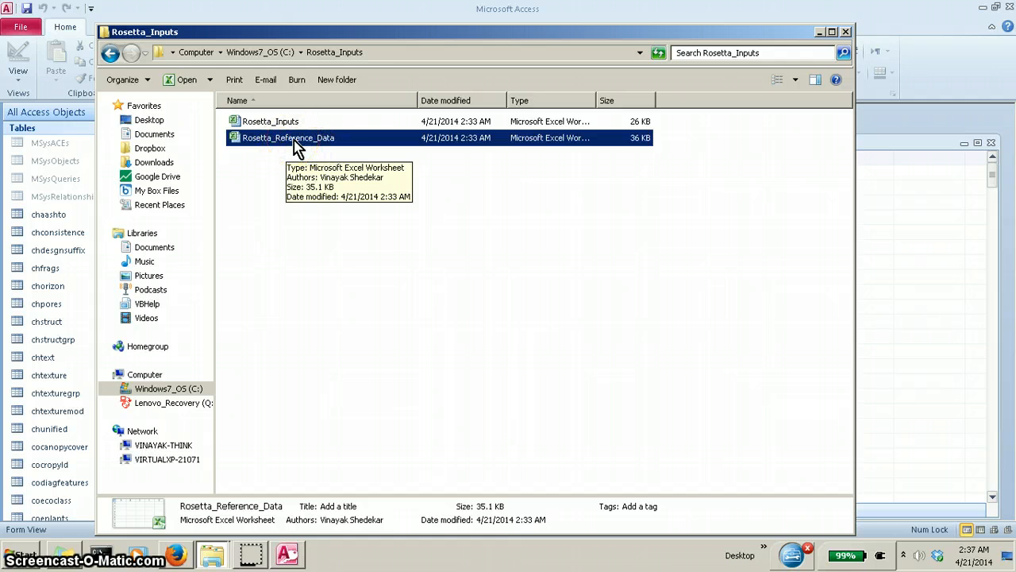
pyautogui.doubleClick(295, 143)
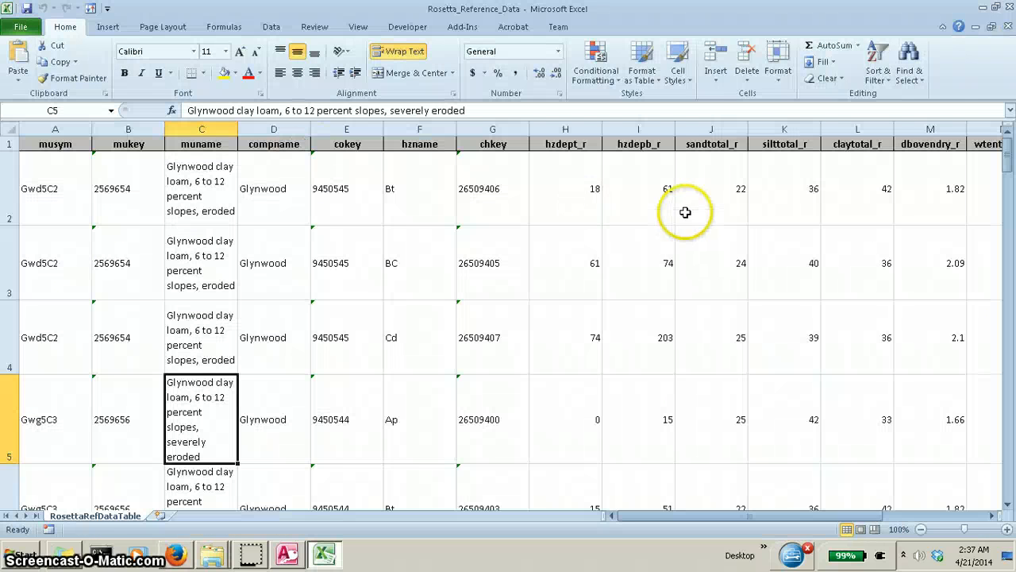
pyautogui.click(877, 60)
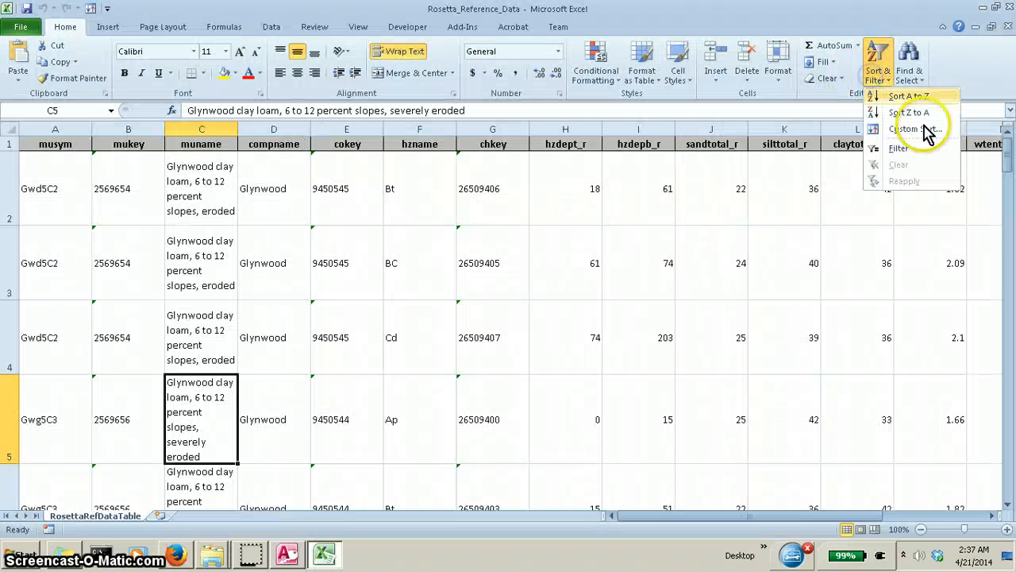
pyautogui.click(923, 130)
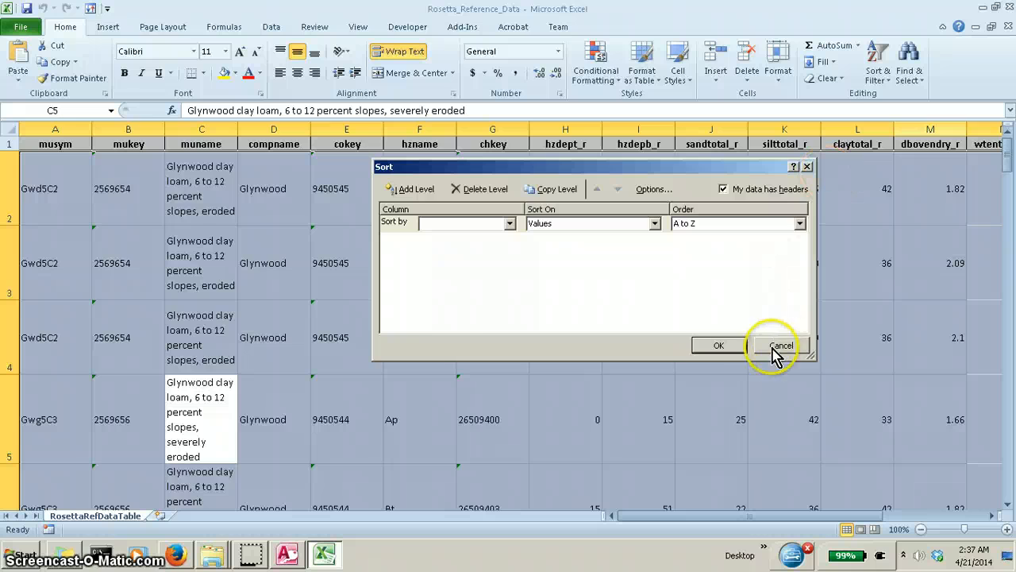
pyautogui.click(781, 345)
# - Filter the reference data by muname to show only Blount silt loam, end moraine, 0 to 2 percent slopes
pyautogui.click(878, 64)
pyautogui.click(893, 151)
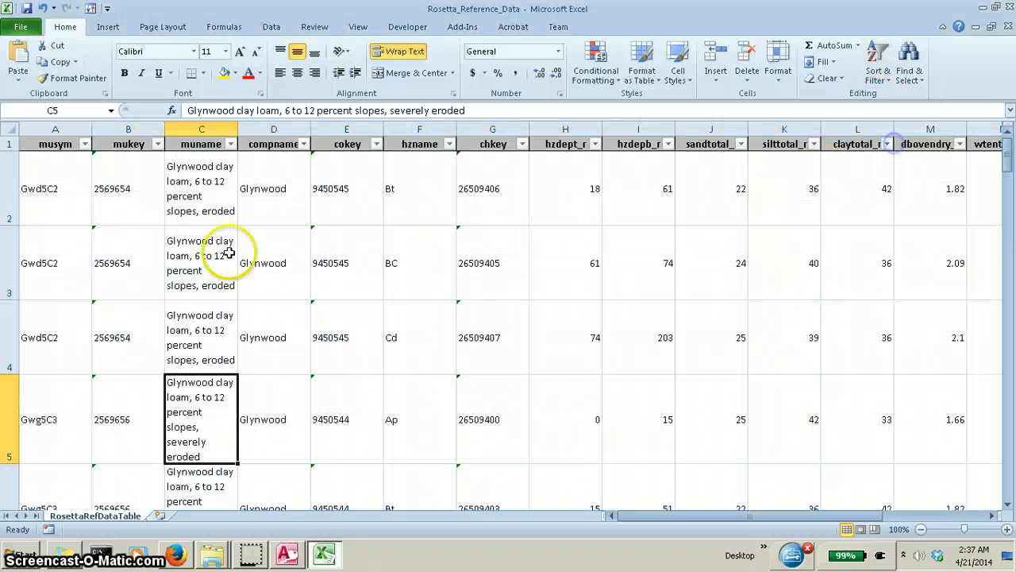
pyautogui.click(230, 144)
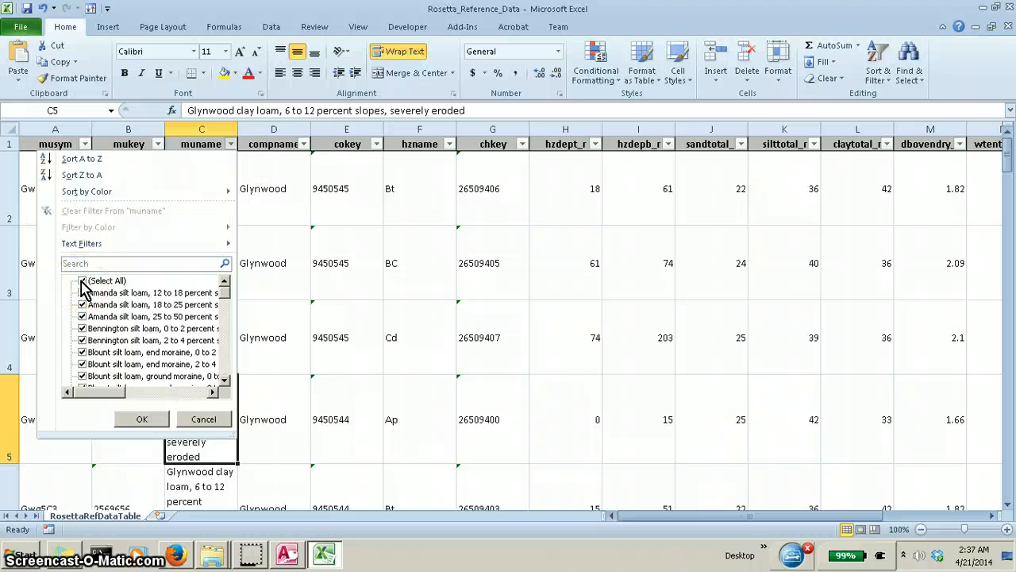
pyautogui.click(83, 352)
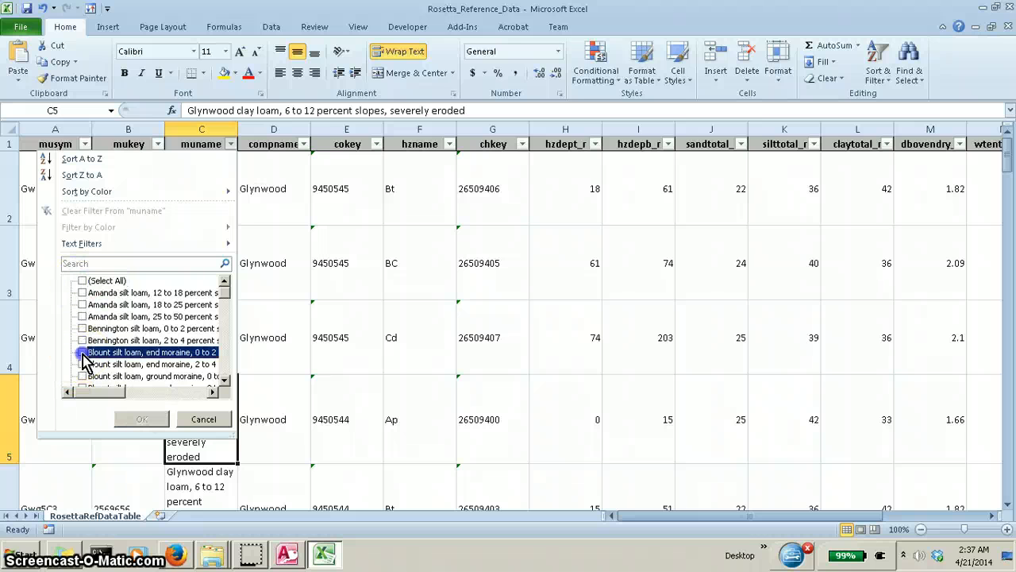
pyautogui.click(139, 419)
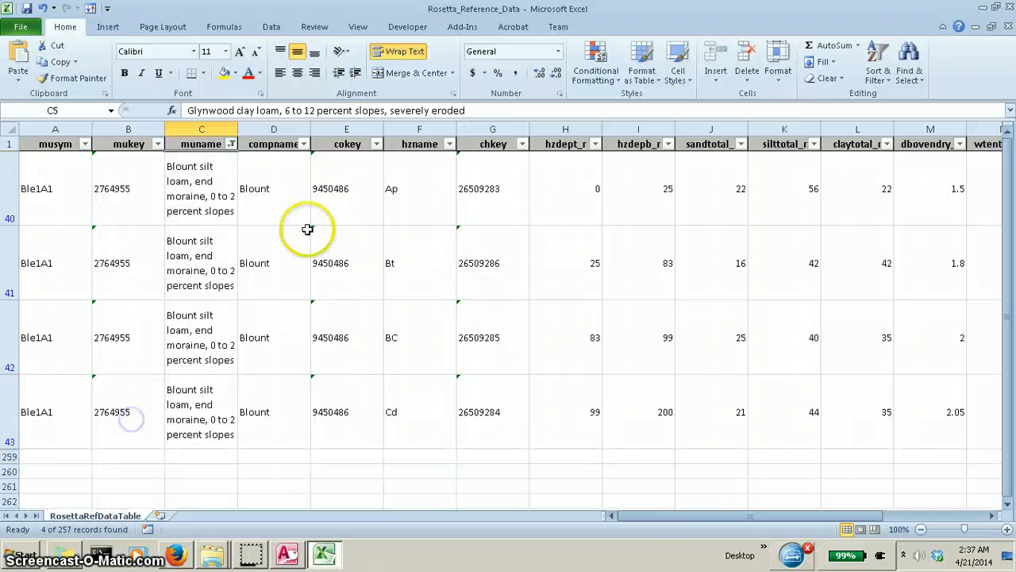
# - Look across the filtered Blount reference columns and close Rosetta_Reference_Data without saving the changes
pyautogui.moveTo(705, 517); pyautogui.dragTo(640, 516)
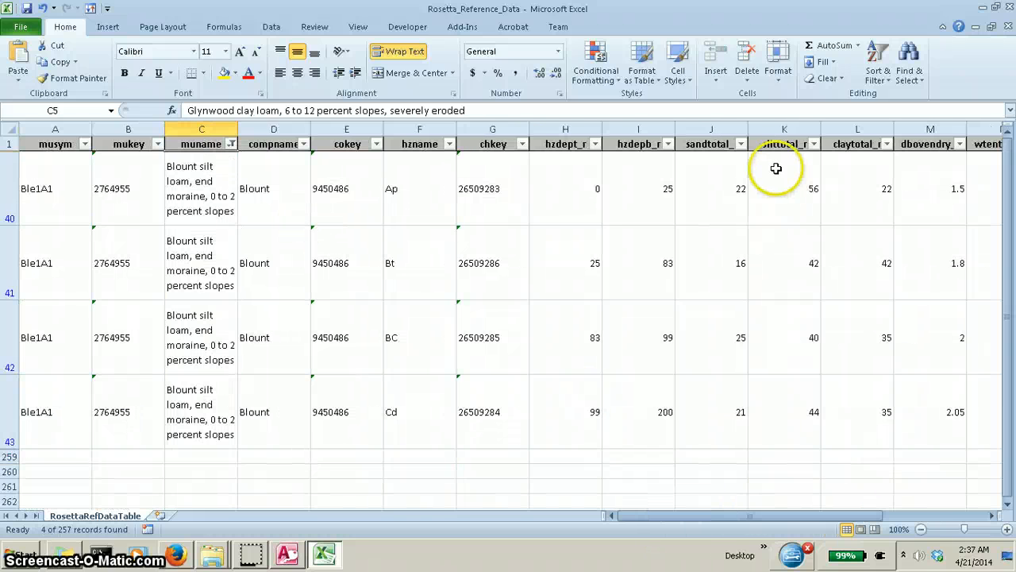
pyautogui.click(1009, 8)
pyautogui.click(497, 302)
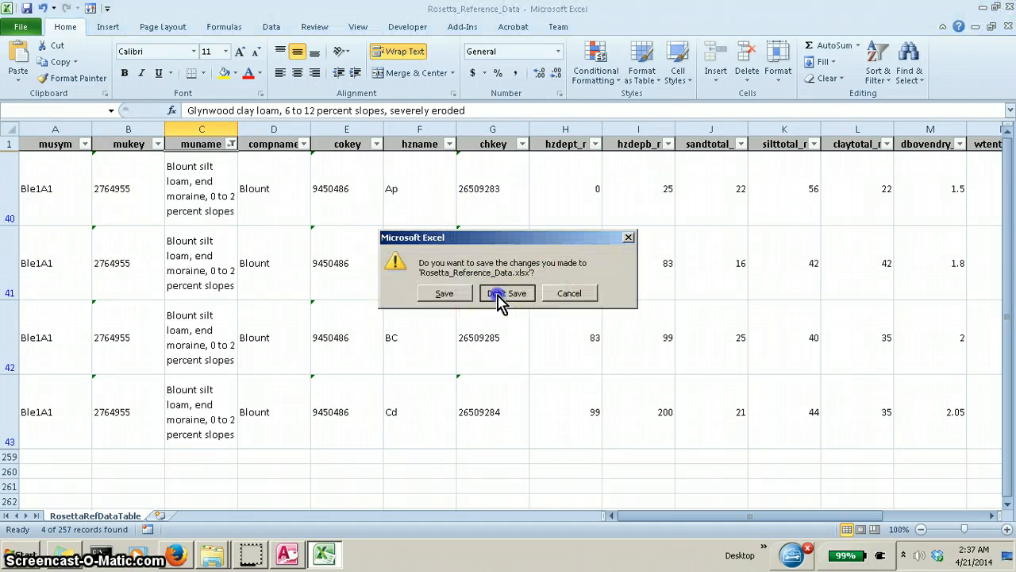
# - Reopen the Rosetta_Inputs workbook and select the empty wfifteenbar_r cell of the first Amanda row
pyautogui.doubleClick(270, 122)
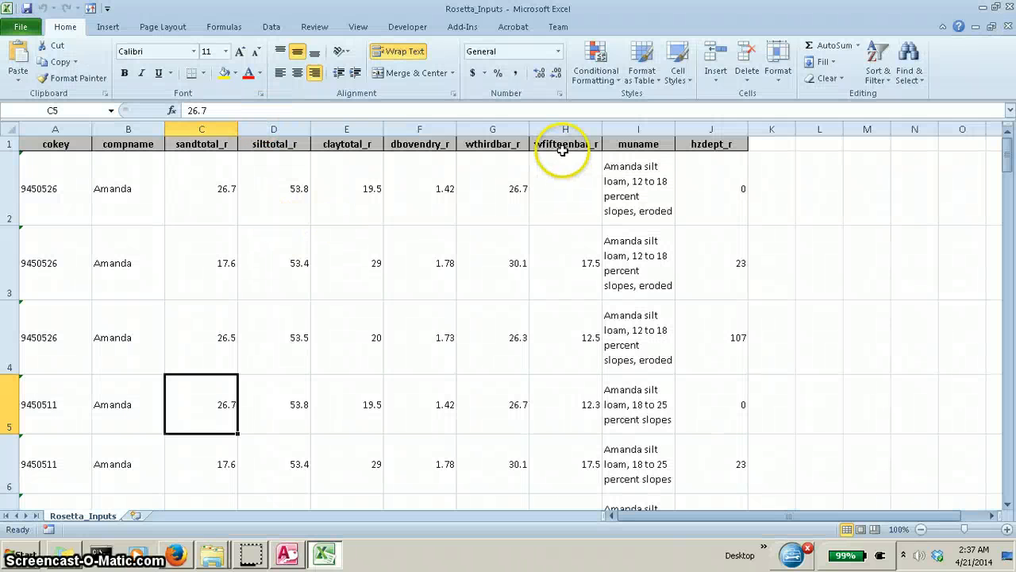
pyautogui.click(562, 188)
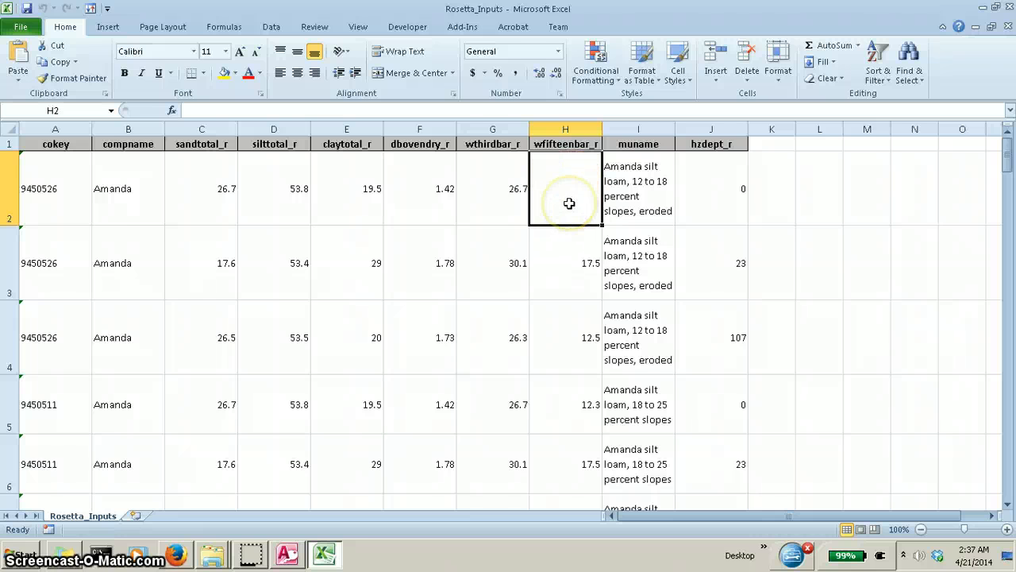
# - Examine the Edwards muck, 0 to 1 percent slopes rows for missing input values, selecting the first horizon's cokey through wfifteenbar_r cells
pyautogui.scroll(-9, 551, 283)
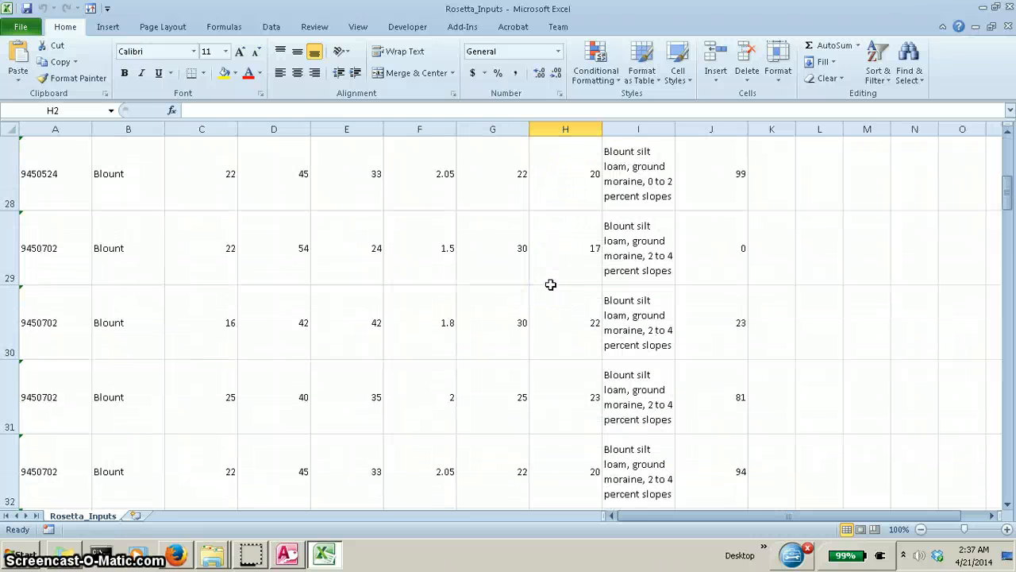
pyautogui.scroll(-7, 551, 284)
pyautogui.scroll(1, 551, 285)
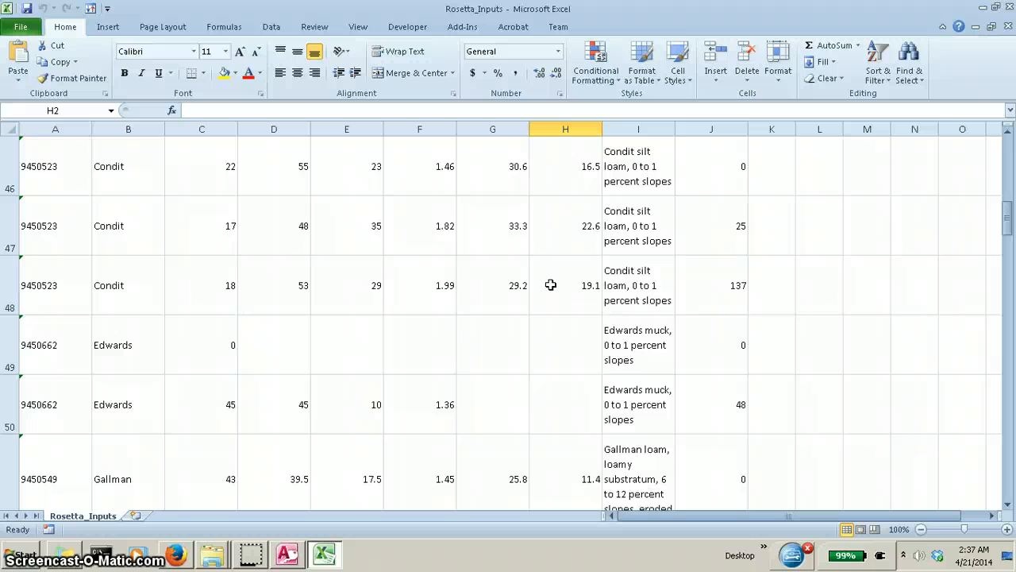
pyautogui.click(558, 338)
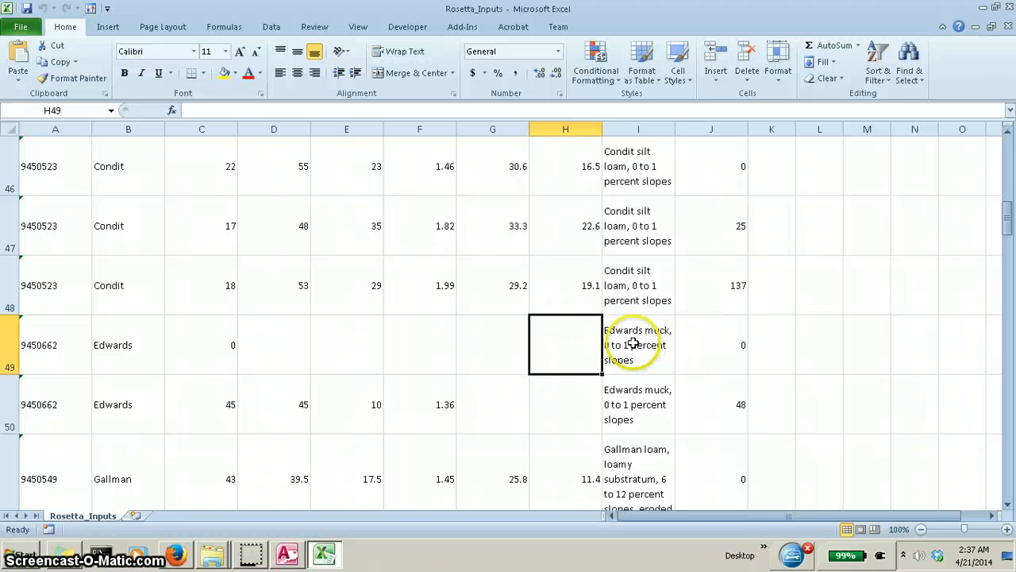
pyautogui.click(742, 358)
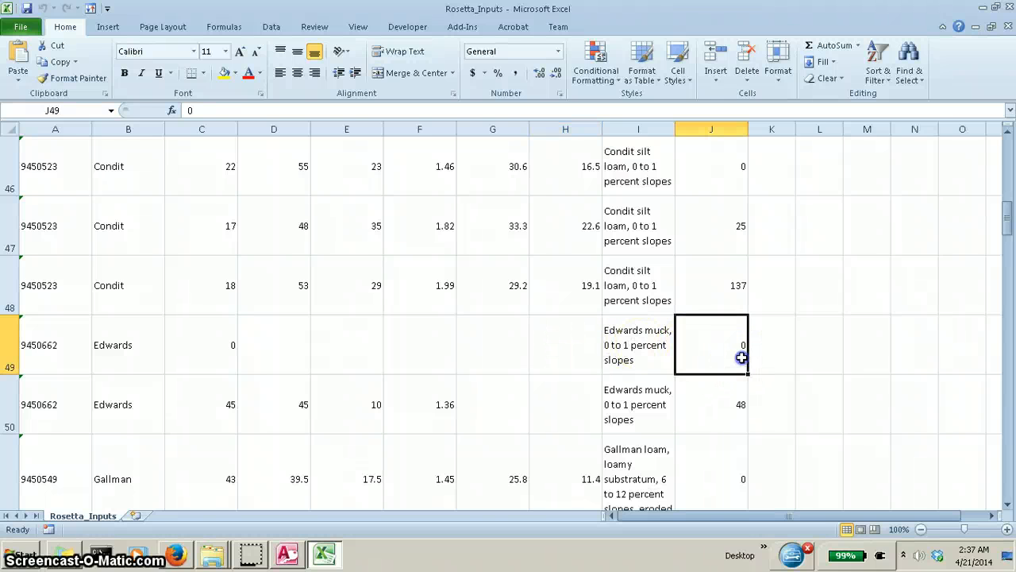
pyautogui.moveTo(574, 352); pyautogui.dragTo(54, 360)
pyautogui.scroll(-1, 147, 361)
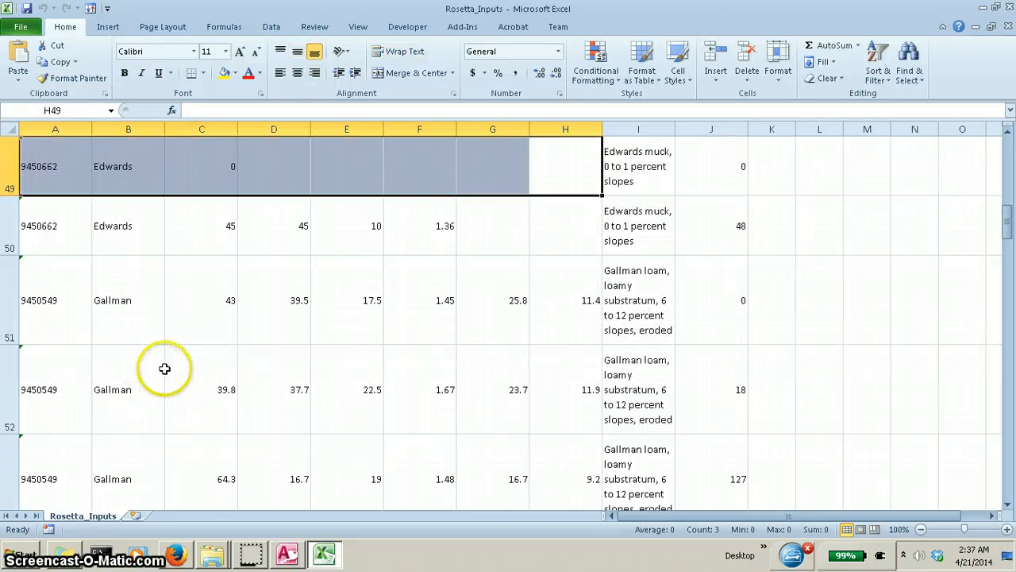
pyautogui.scroll(1, 159, 364)
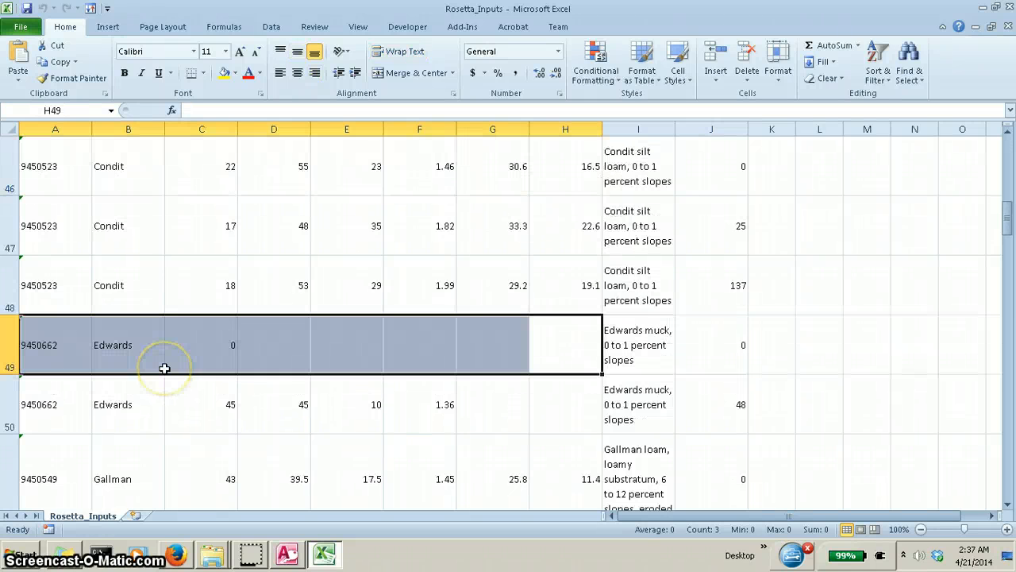
pyautogui.click(545, 408)
# - Check the remaining soils for missing values, selecting the blank dbovendry_r cell of Lybrand silt loam, 18 to 25 percent slopes, eroded
pyautogui.scroll(-2, 545, 409)
pyautogui.scroll(-7, 545, 408)
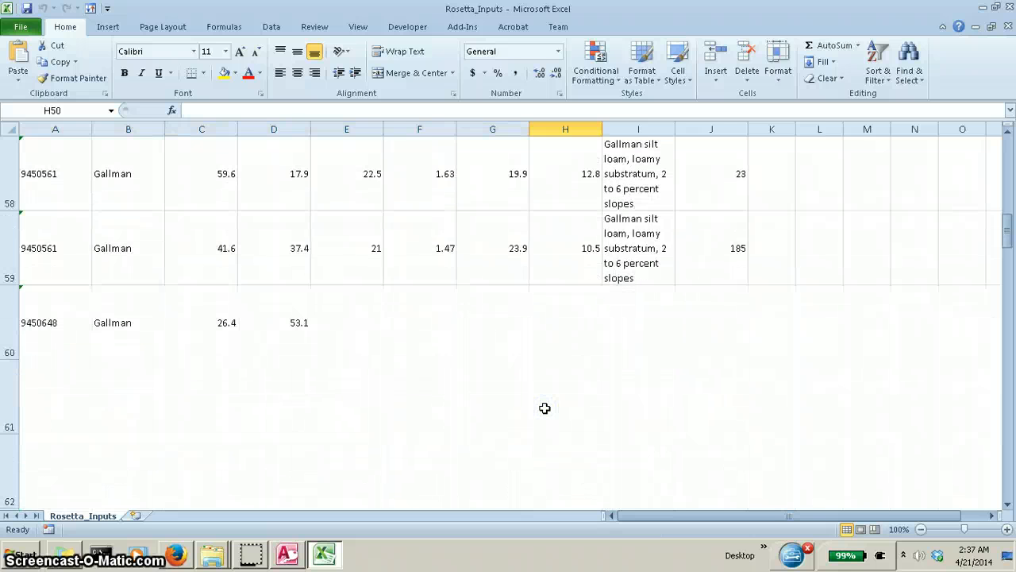
pyautogui.scroll(-4, 548, 407)
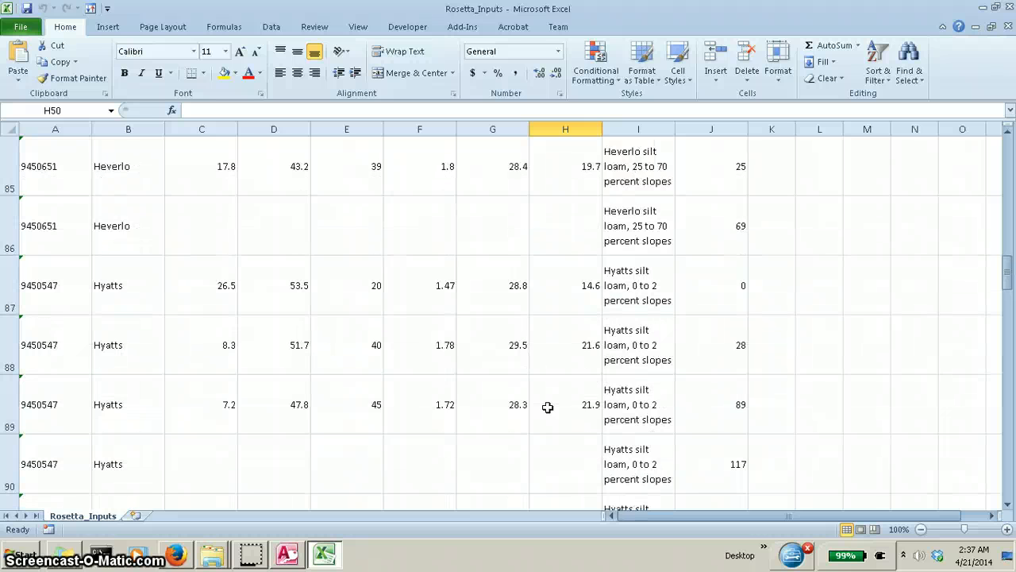
pyautogui.scroll(-1, 548, 407)
pyautogui.scroll(-4, 548, 407)
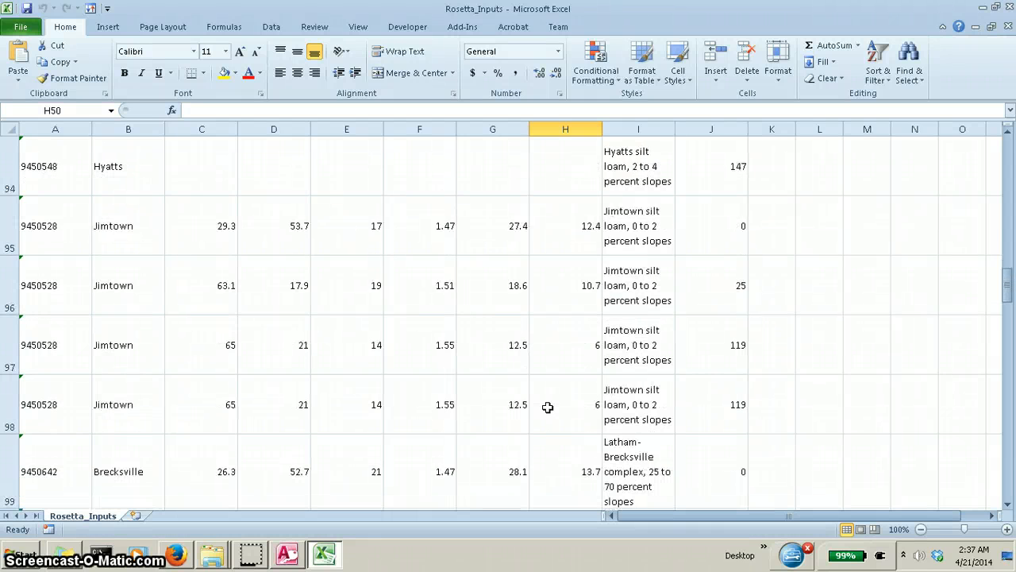
pyautogui.click(548, 408)
pyautogui.scroll(-5, 548, 408)
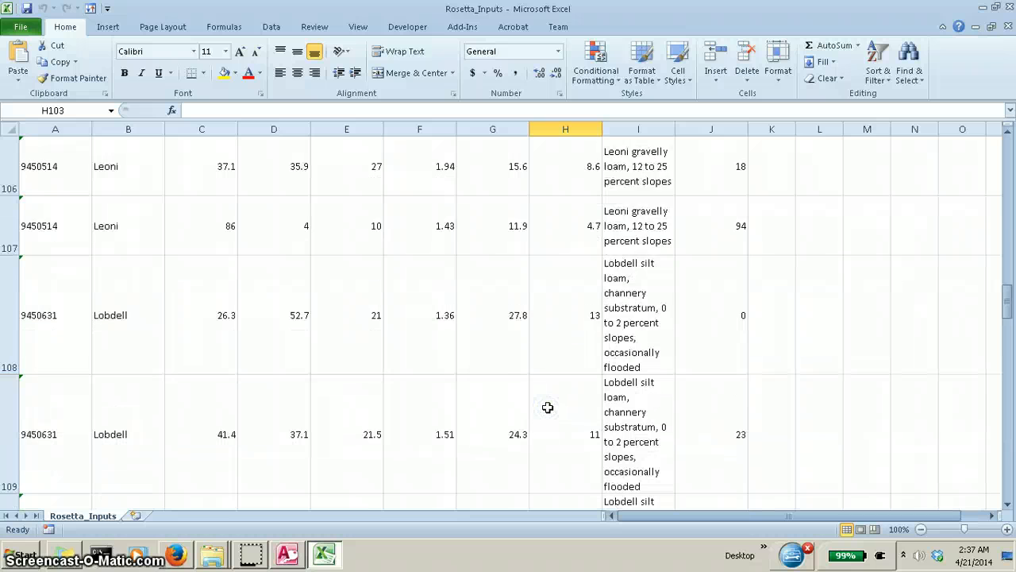
pyautogui.scroll(-1, 548, 407)
pyautogui.click(548, 407)
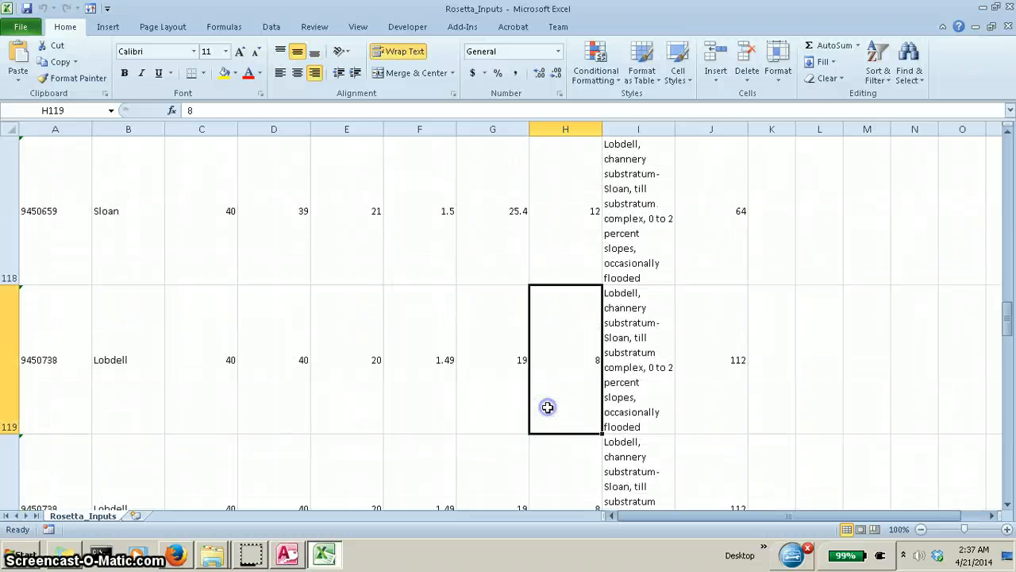
pyautogui.scroll(-5, 548, 408)
pyautogui.scroll(1, 548, 407)
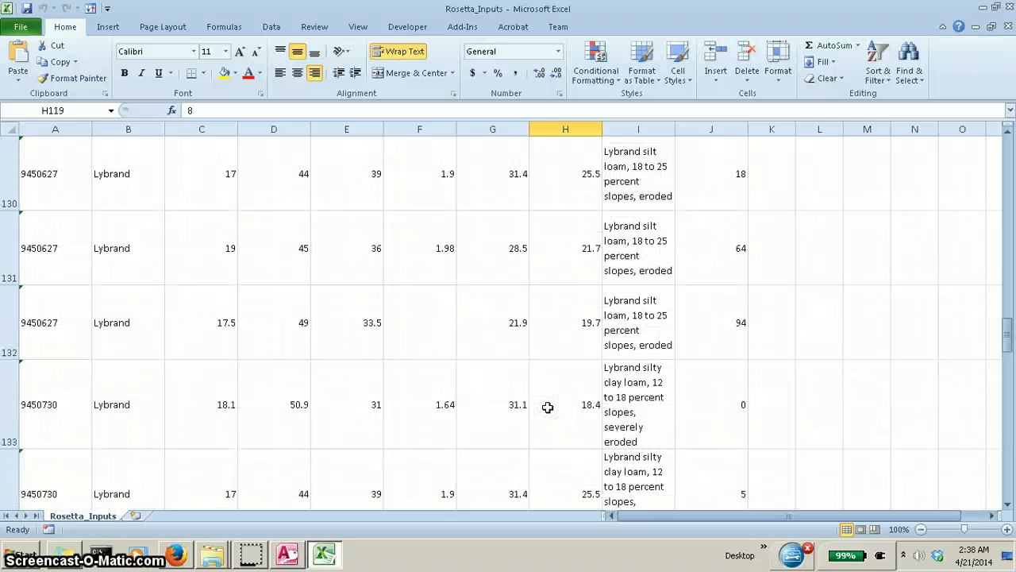
pyautogui.click(420, 316)
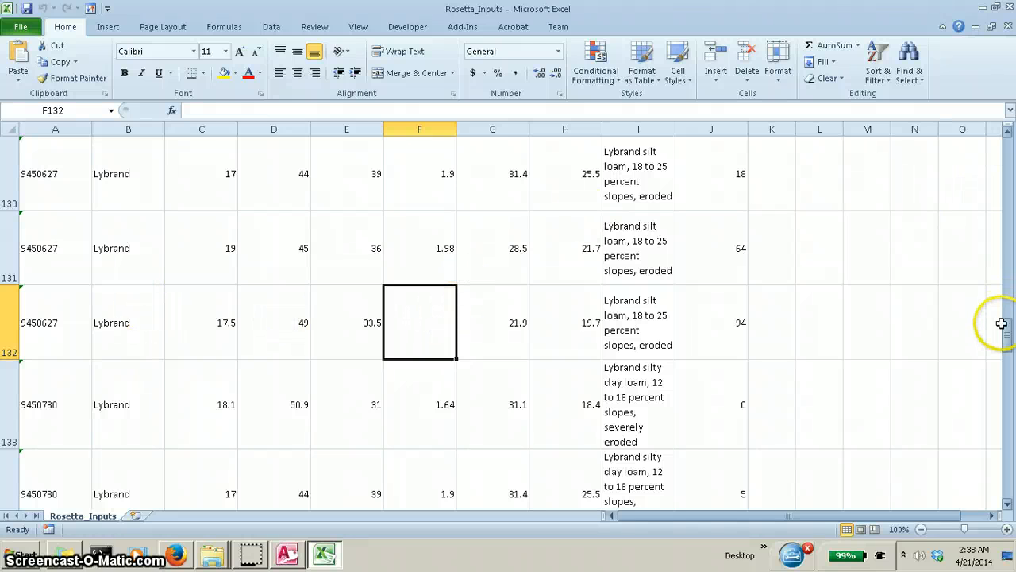
# - Turn on filtering in Rosetta_Inputs and limit muname to Blount silt loam, end moraine, 0 to 2 percent slopes
pyautogui.moveTo(1001, 325); pyautogui.dragTo(1002, 155)
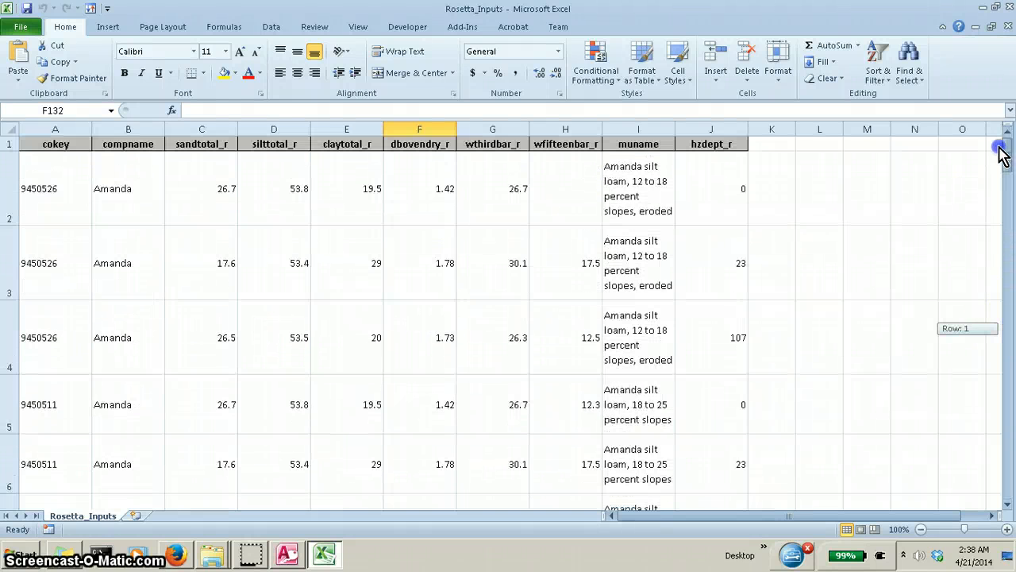
pyautogui.click(658, 144)
pyautogui.click(874, 64)
pyautogui.click(890, 149)
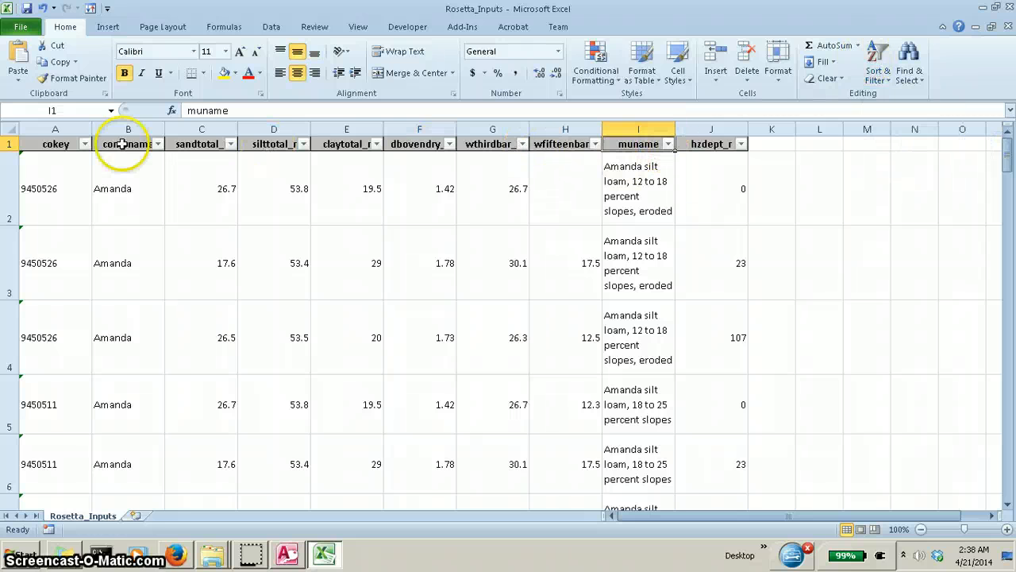
pyautogui.click(668, 143)
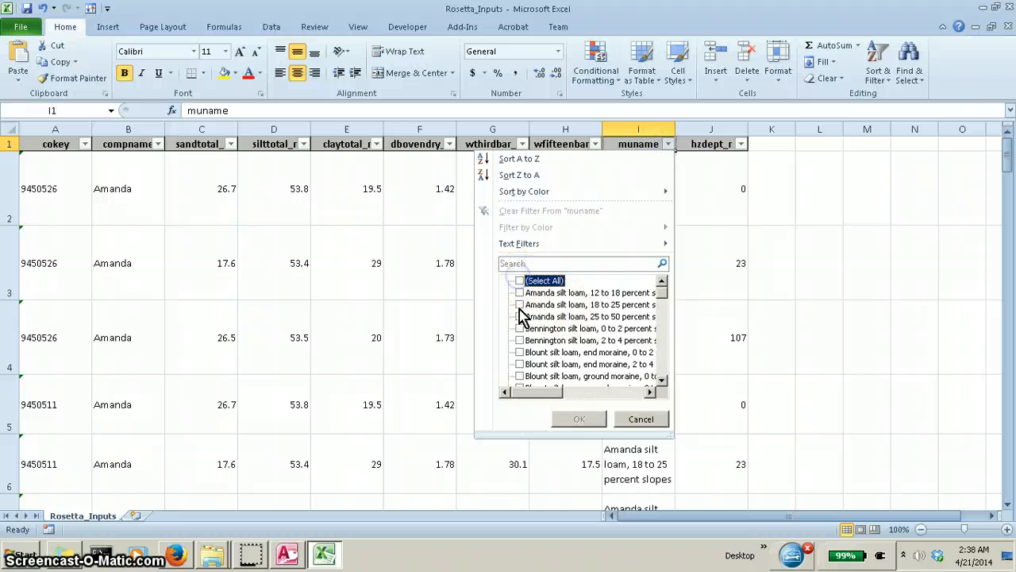
pyautogui.click(520, 353)
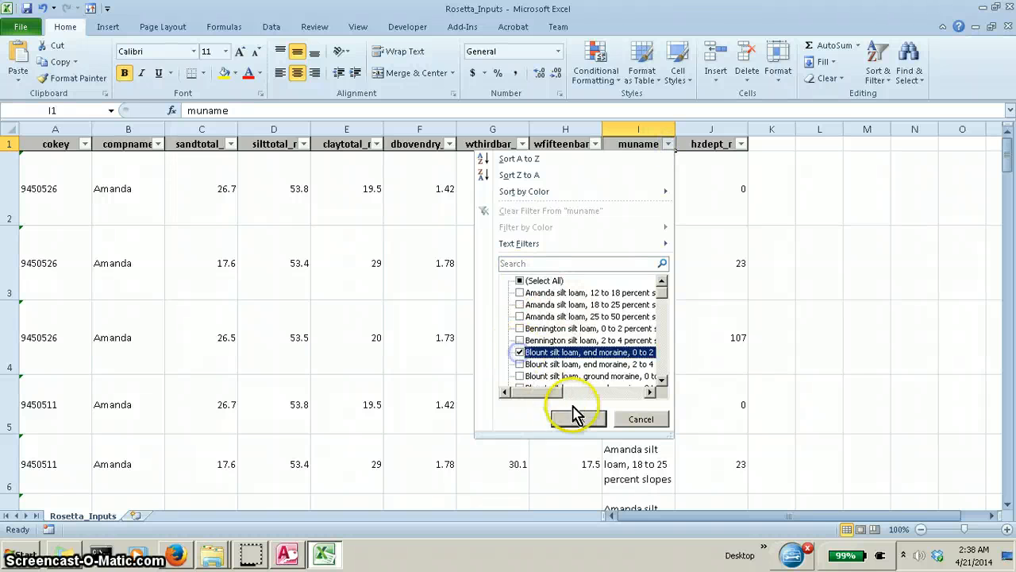
pyautogui.click(579, 418)
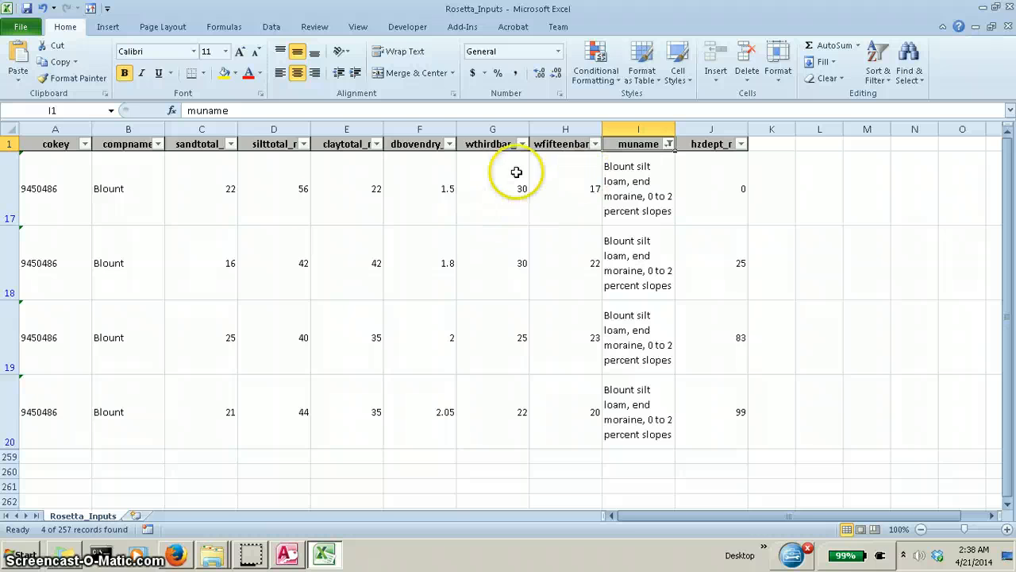
# - Examine the Blount horizons' Rosetta input values, selecting the cokey through wfifteenbar_r cells of each row in turn
pyautogui.moveTo(741, 189); pyautogui.dragTo(548, 191)
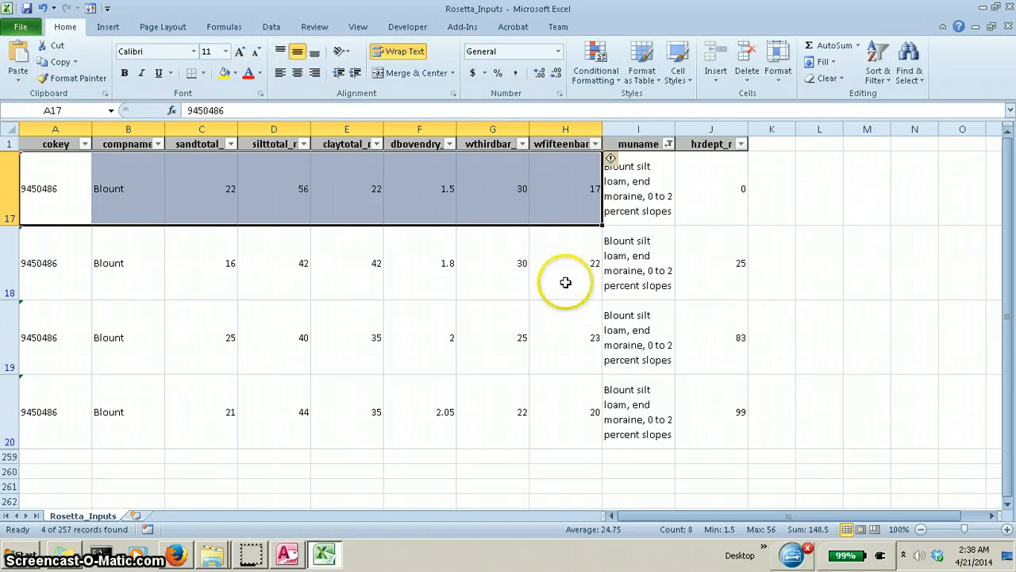
pyautogui.moveTo(564, 278); pyautogui.dragTo(36, 277)
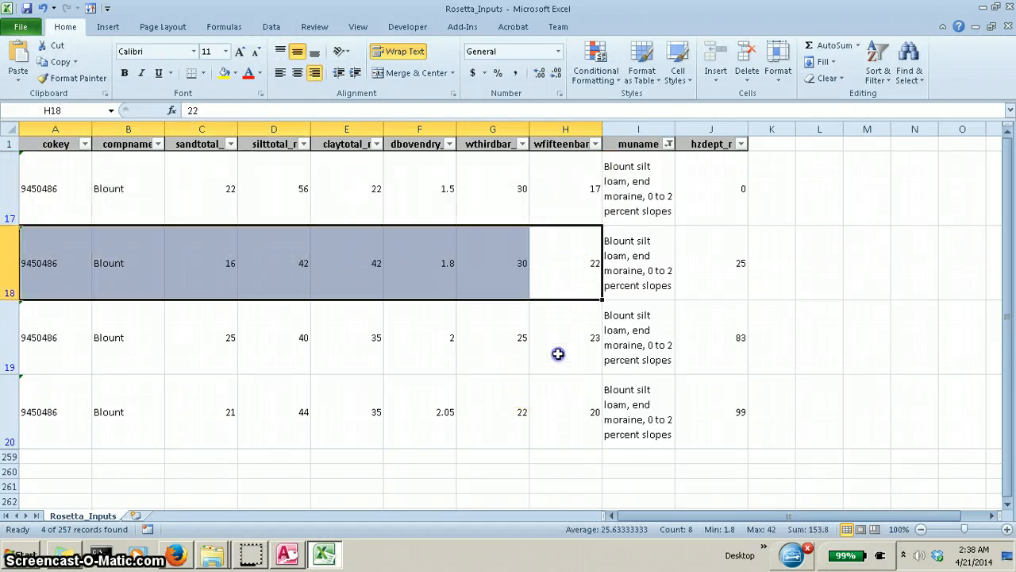
pyautogui.moveTo(558, 354); pyautogui.dragTo(86, 352)
pyautogui.moveTo(587, 415); pyautogui.dragTo(56, 419)
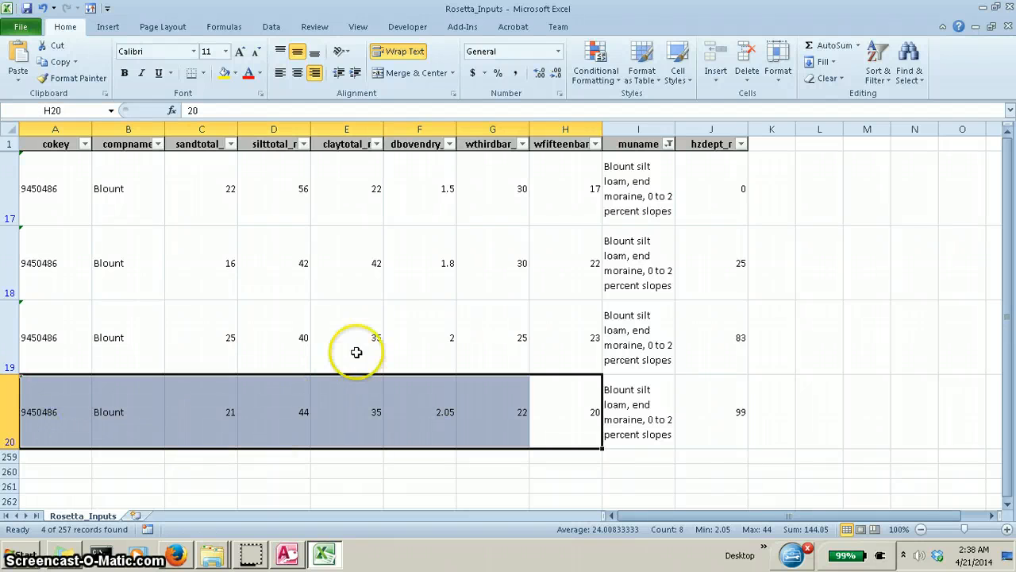
pyautogui.click(429, 286)
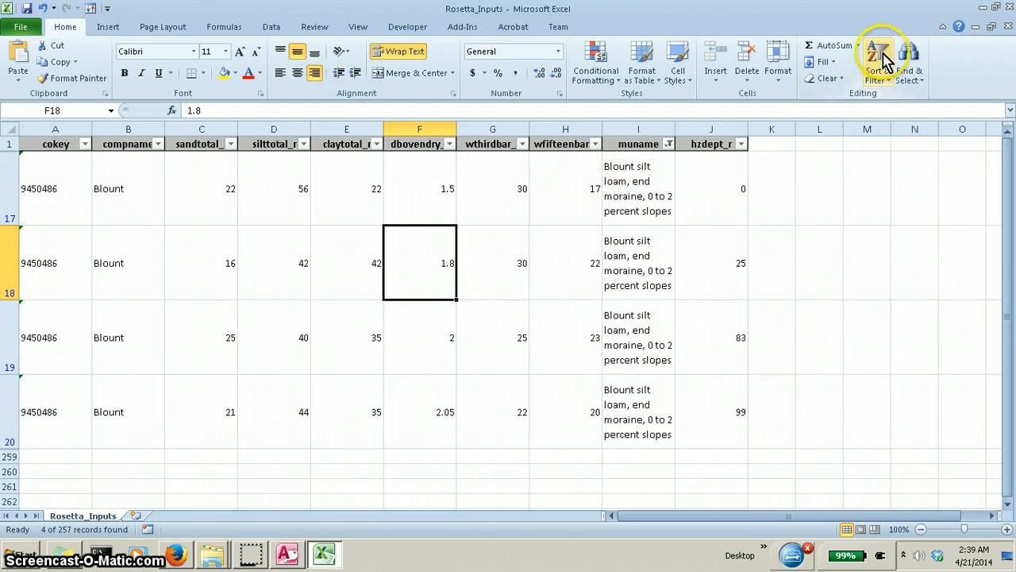
# - Switch to the file explorer and locate the soildb_OH_2003 - ODH database in the ODH folder and its wss_SSA_OH041_soildb_OH_2003 subfolder
pyautogui.click(983, 8)
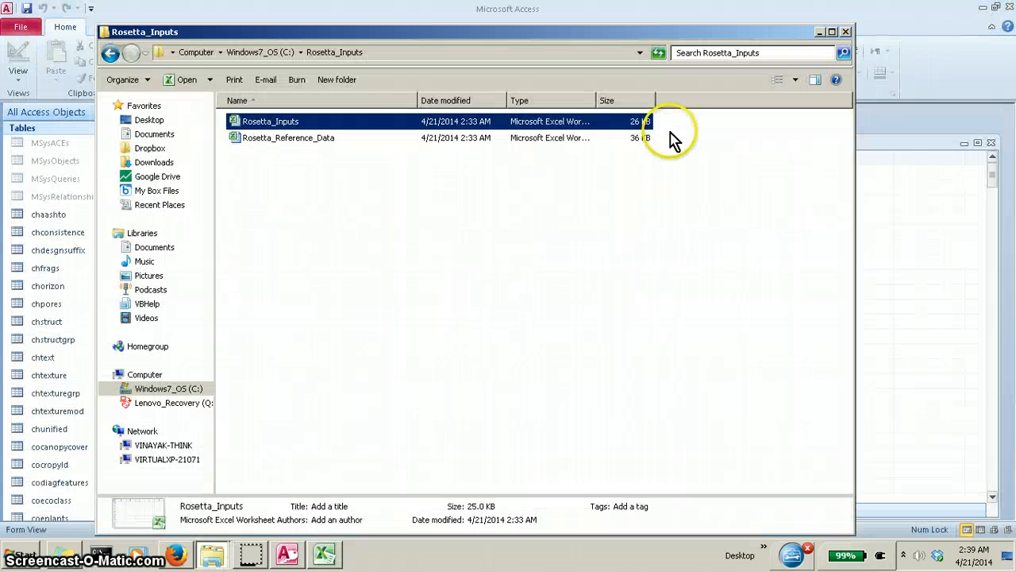
pyautogui.click(256, 52)
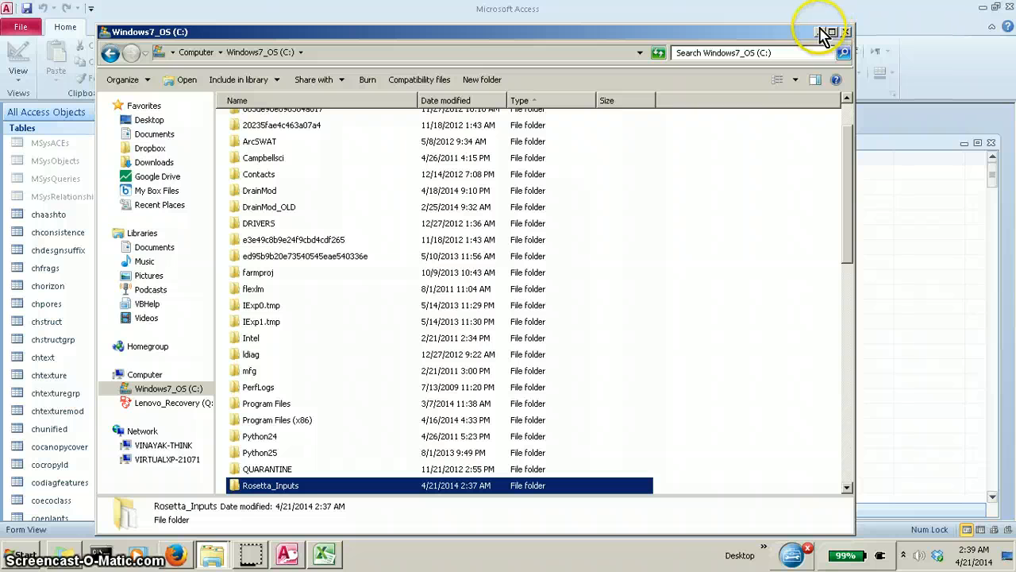
pyautogui.click(220, 556)
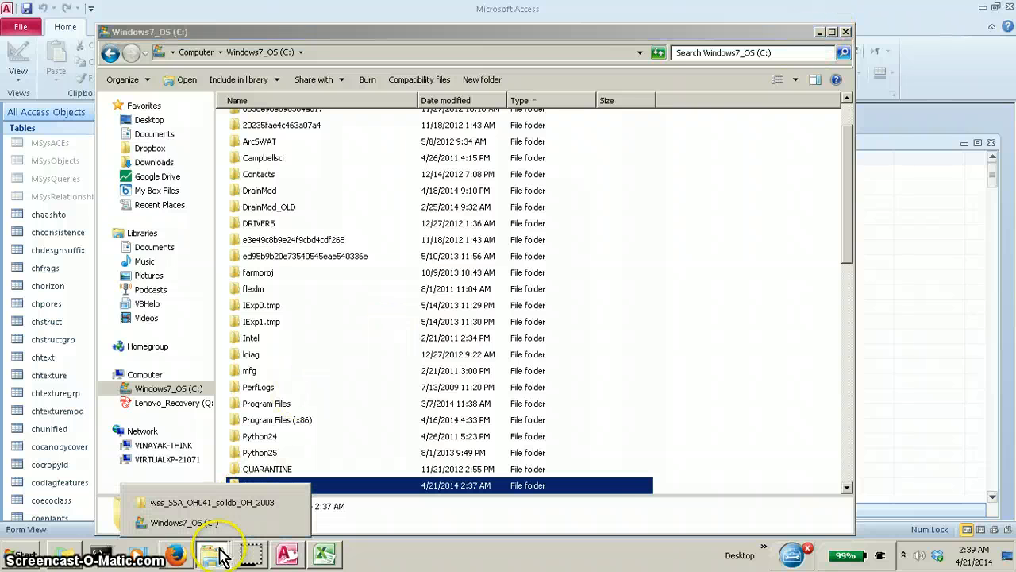
pyautogui.click(211, 499)
pyautogui.click(282, 88)
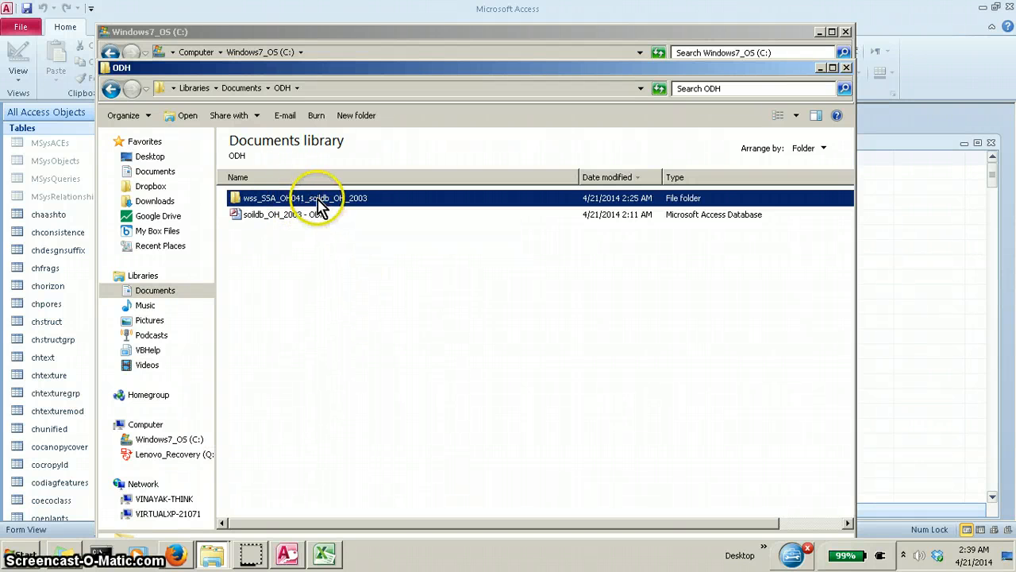
pyautogui.click(274, 214)
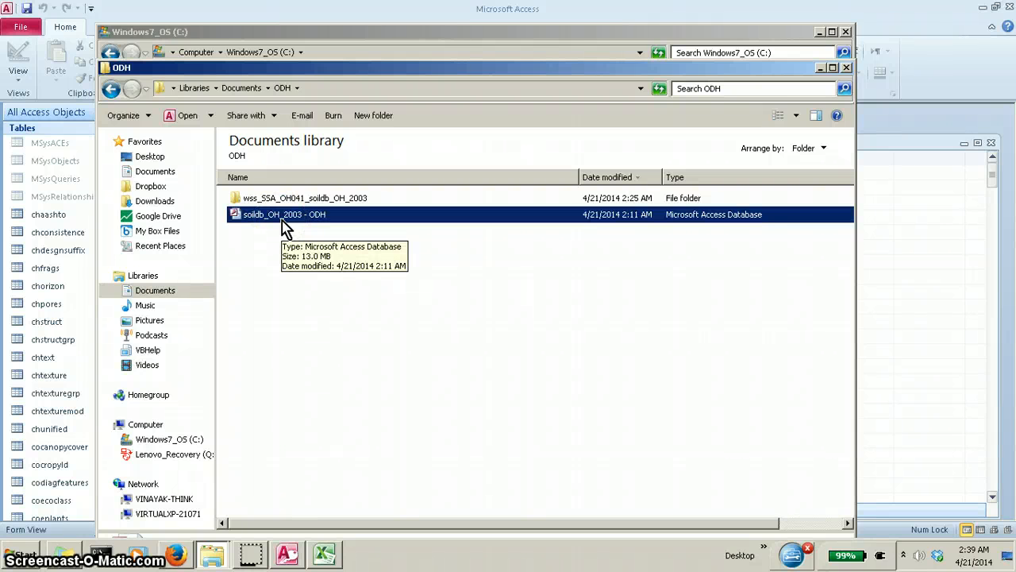
pyautogui.doubleClick(291, 200)
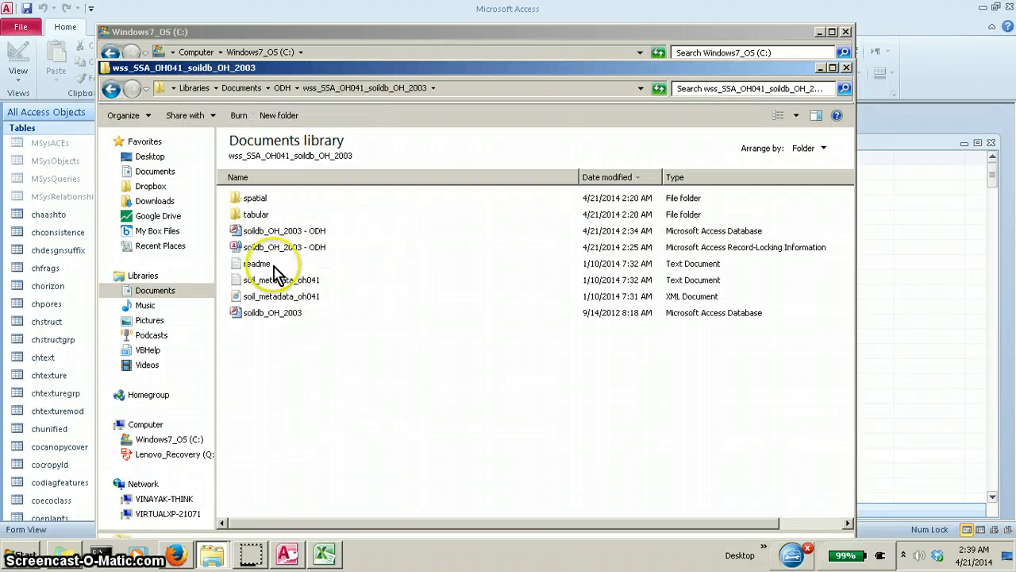
pyautogui.click(287, 231)
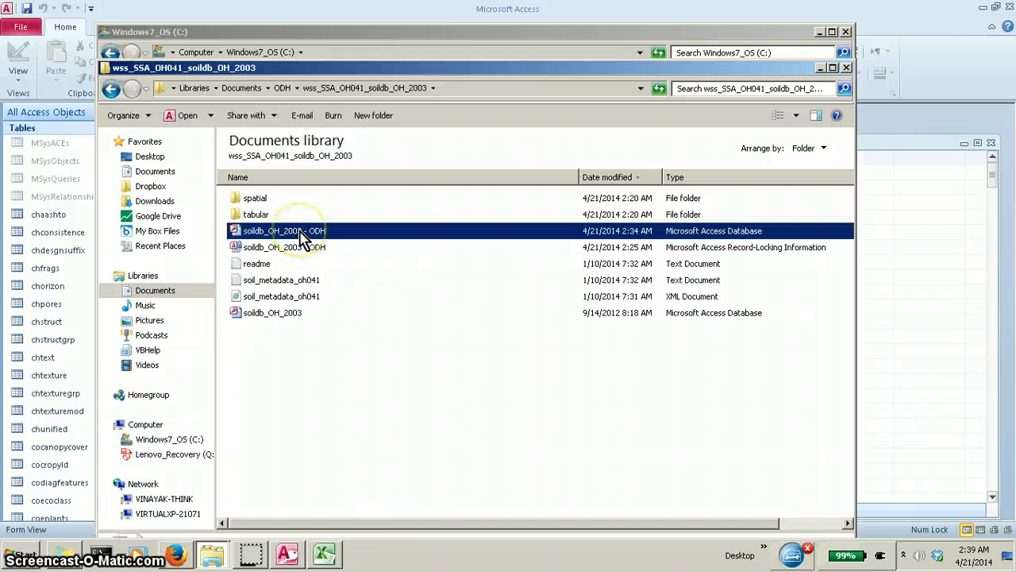
# - Switch to Access, close the RosettaInputs form and both open data tables, and reopen the Rosetta inputs form from Soil Reports
pyautogui.click(288, 553)
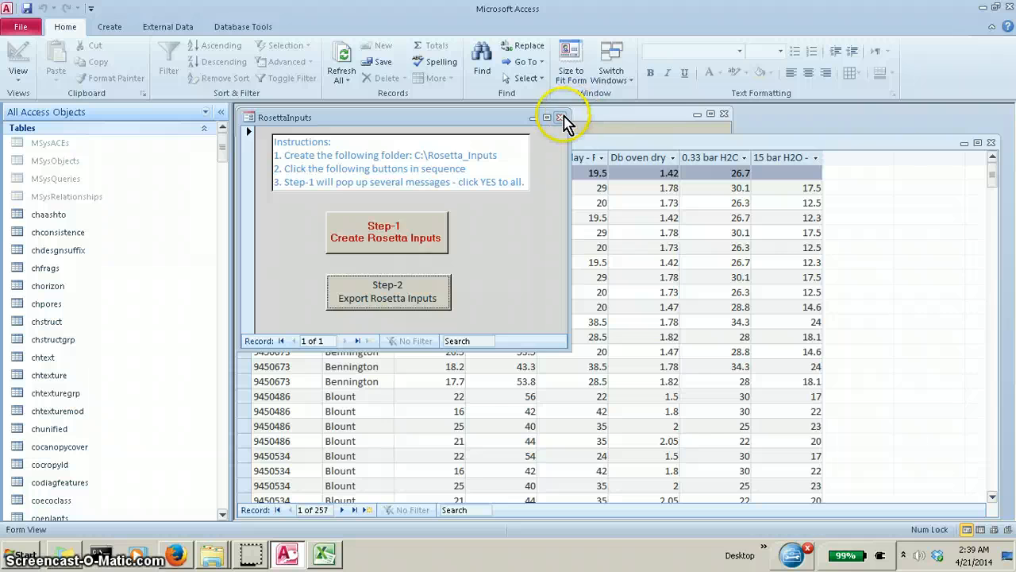
pyautogui.click(560, 118)
pyautogui.click(990, 142)
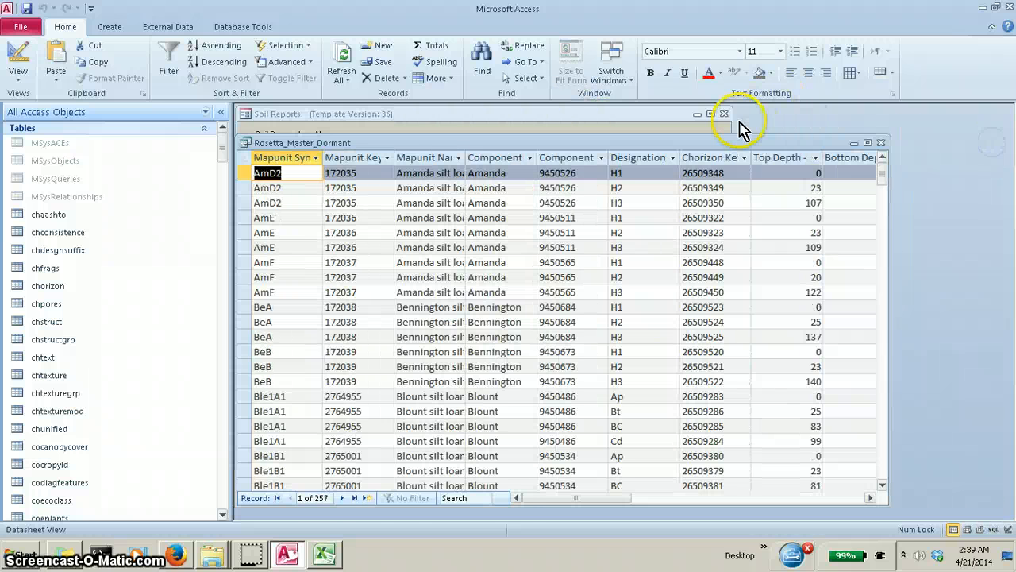
pyautogui.click(881, 143)
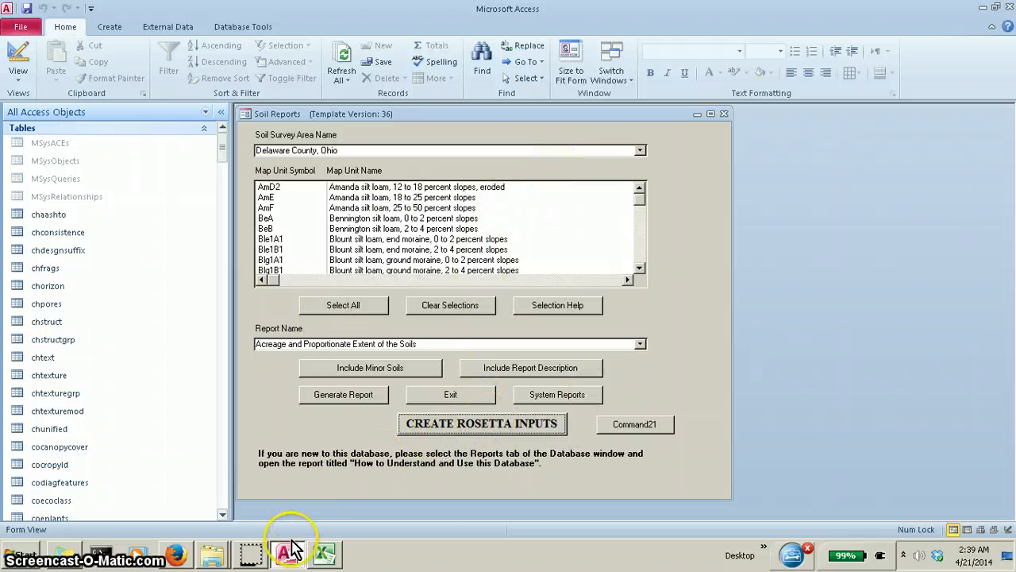
pyautogui.click(465, 422)
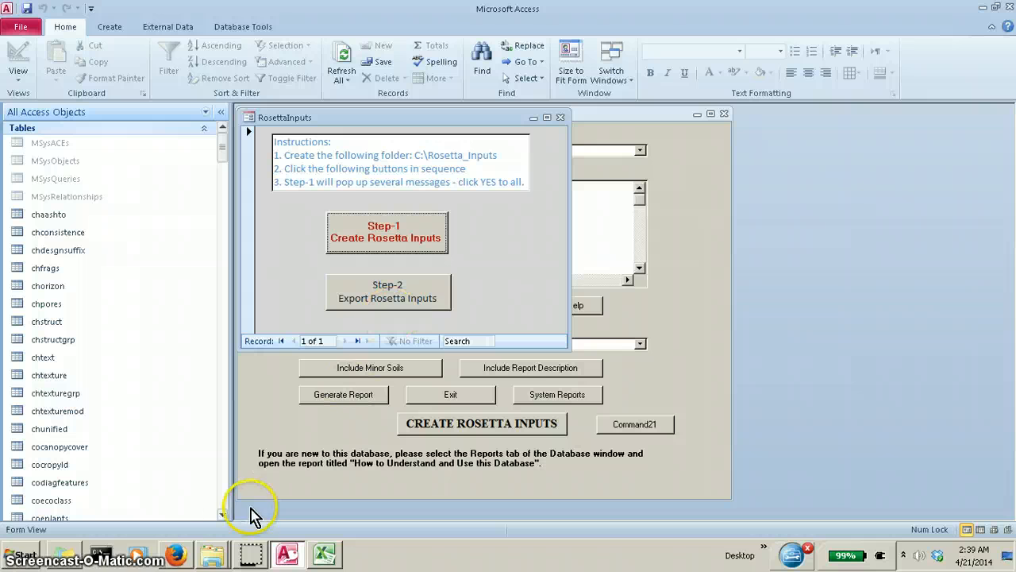
# - Review the exported workbooks in the C:\Rosetta_Inputs folder, then return to the RosettaInputs form in Access
pyautogui.click(212, 554)
pyautogui.click(206, 526)
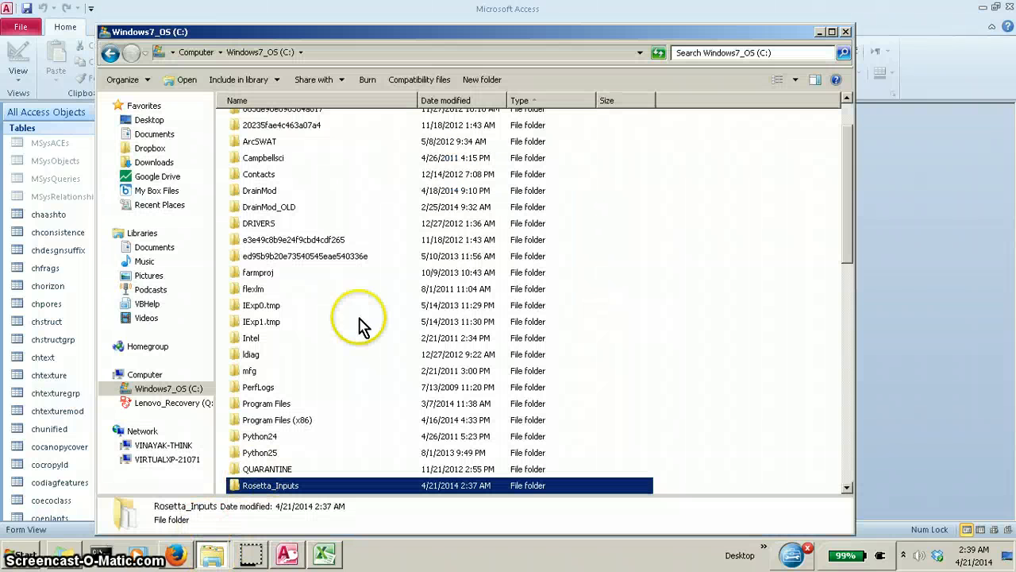
pyautogui.doubleClick(263, 482)
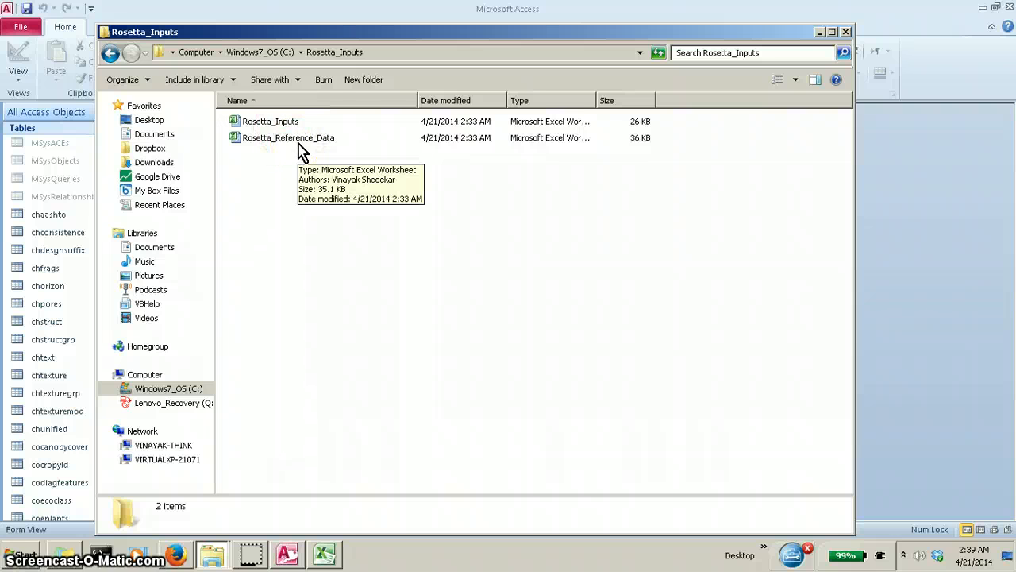
pyautogui.click(820, 32)
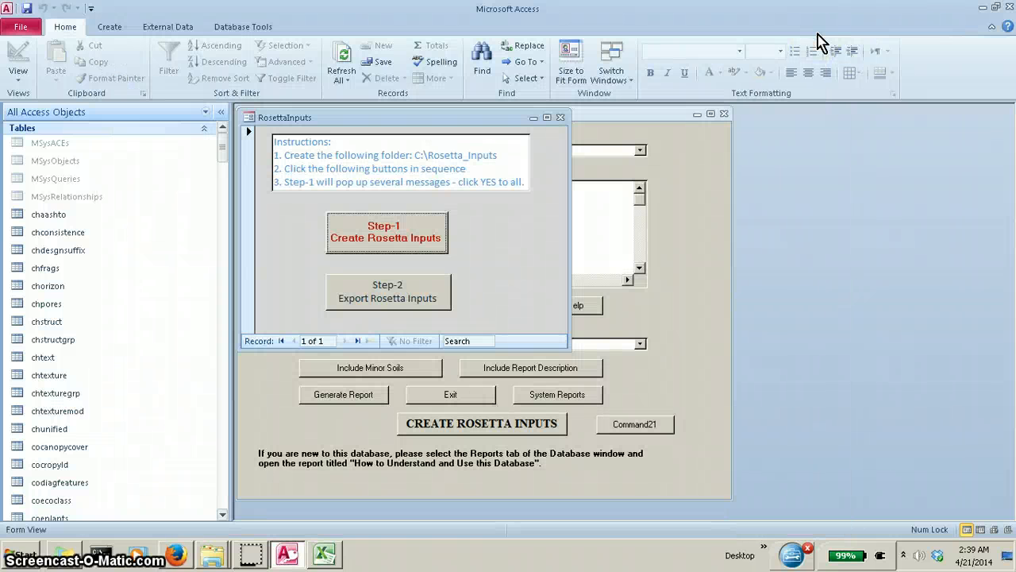